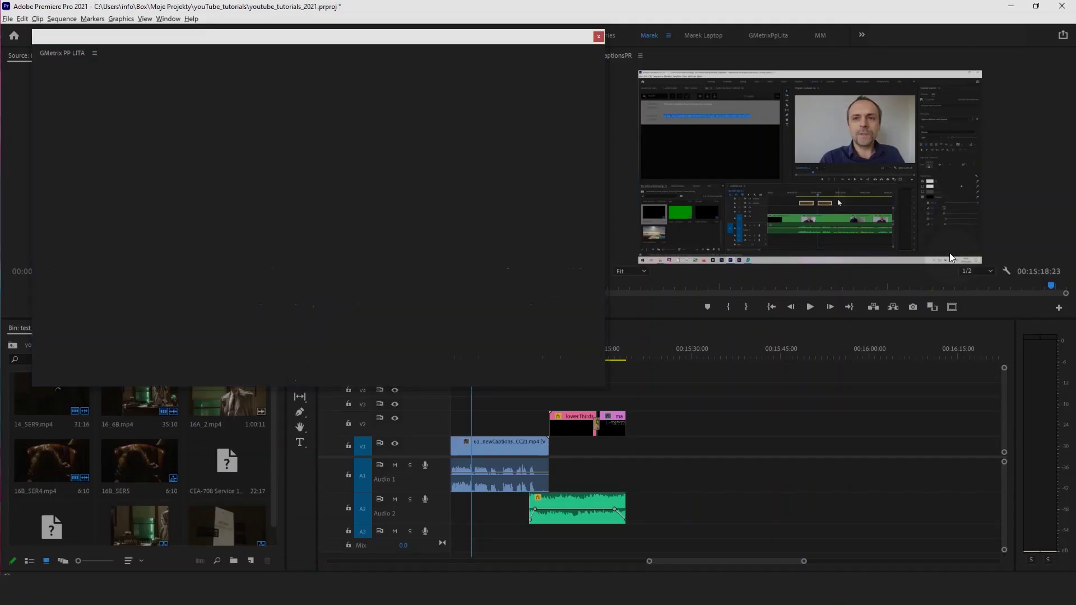
{"action": "left_click", "coordinate": [1006, 270]}
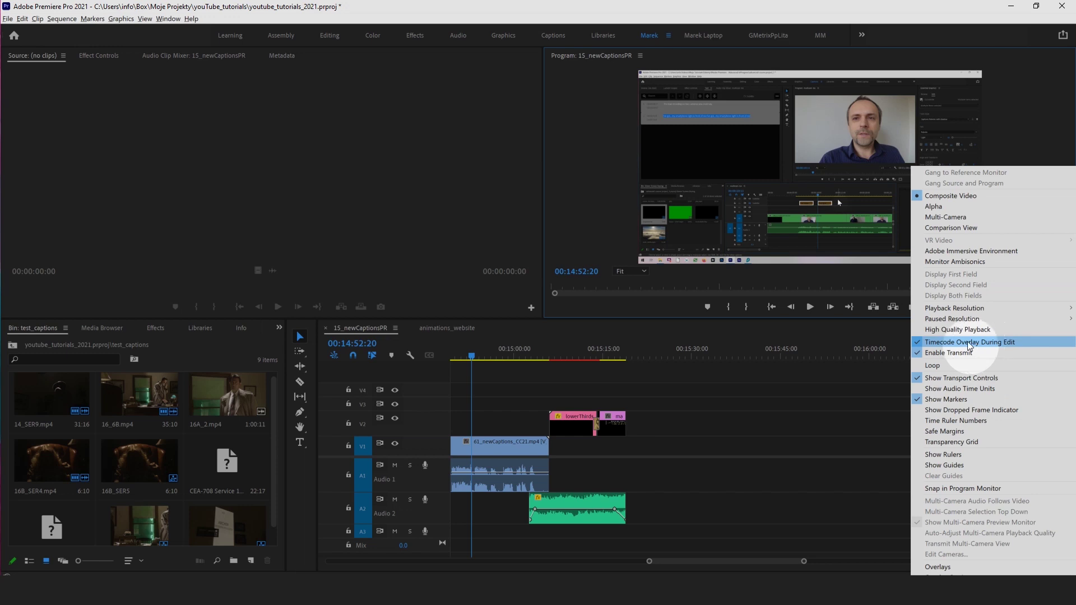
{"action": "left_click", "coordinate": [630, 237]}
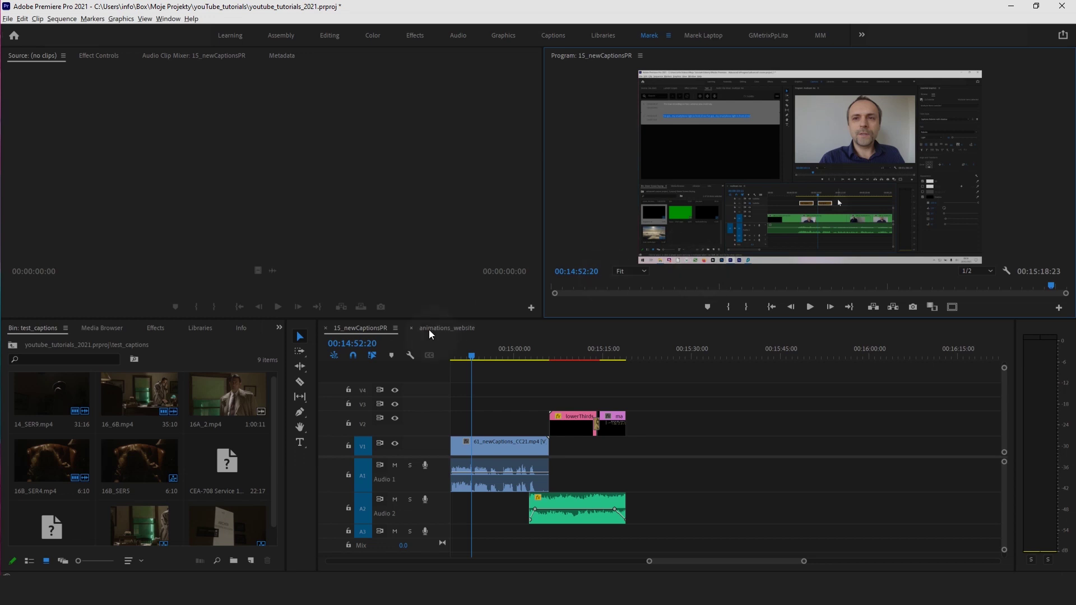
Open Media export settings for the sequence, then widen the Export Settings window and move it down-right.
{"action": "left_click", "coordinate": [472, 362]}
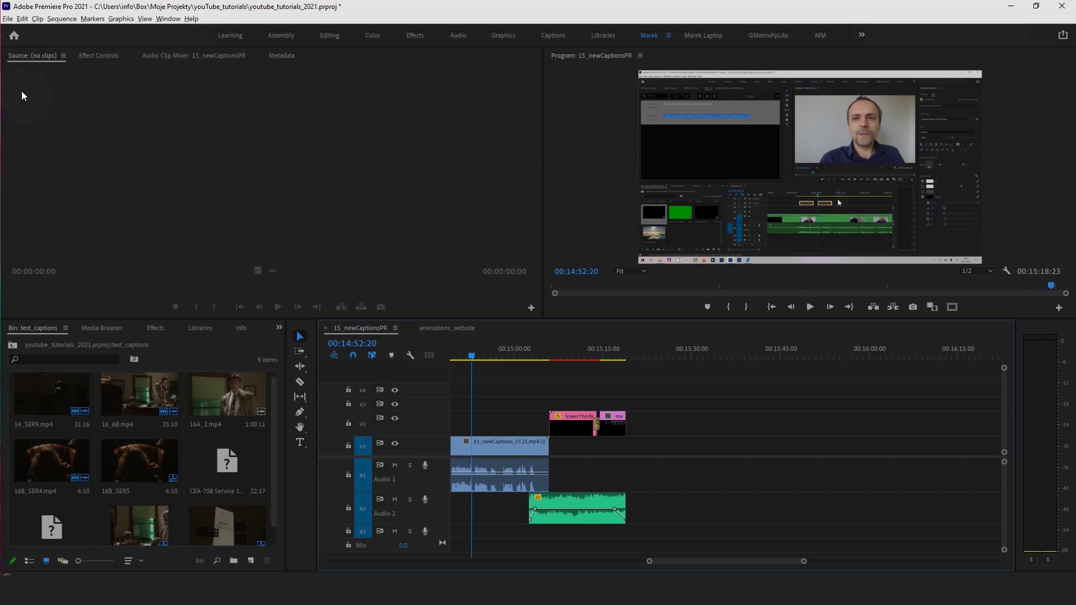
{"action": "left_click", "coordinate": [8, 19]}
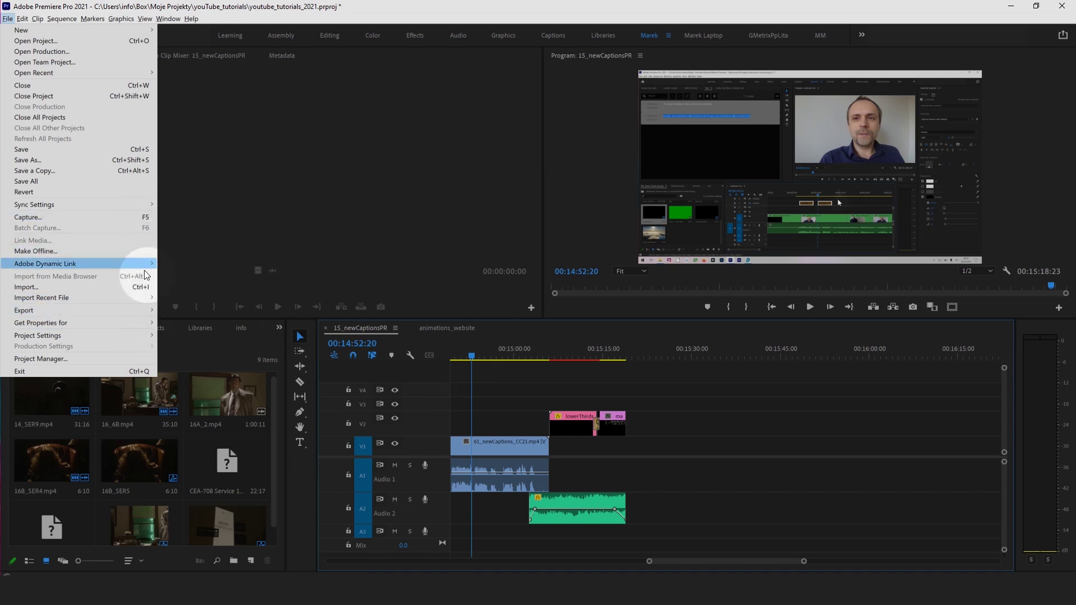
{"action": "mouse_move", "coordinate": [155, 311]}
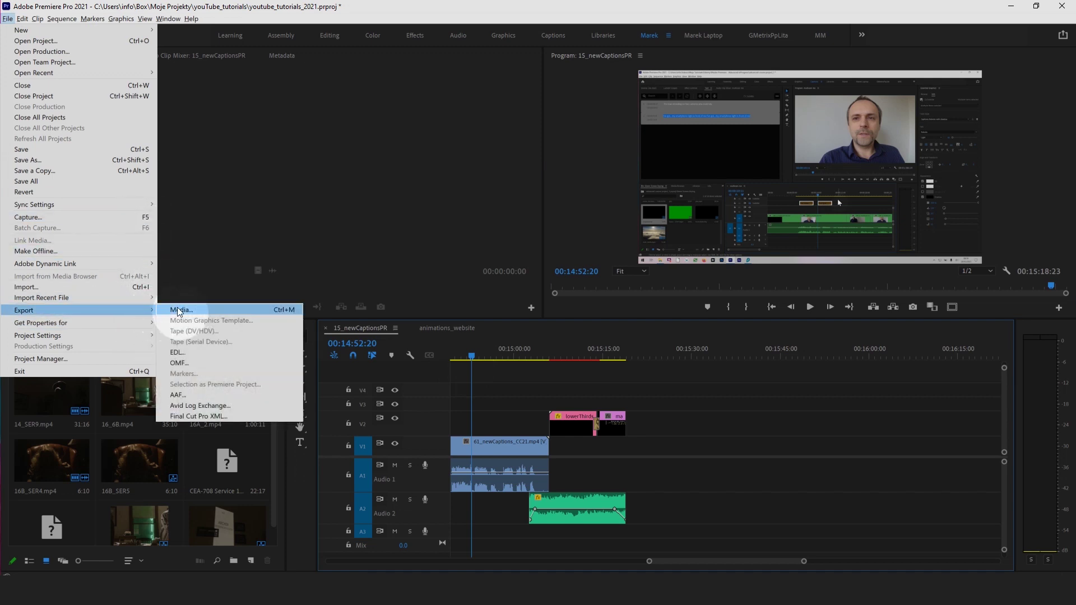
{"action": "left_click", "coordinate": [180, 312]}
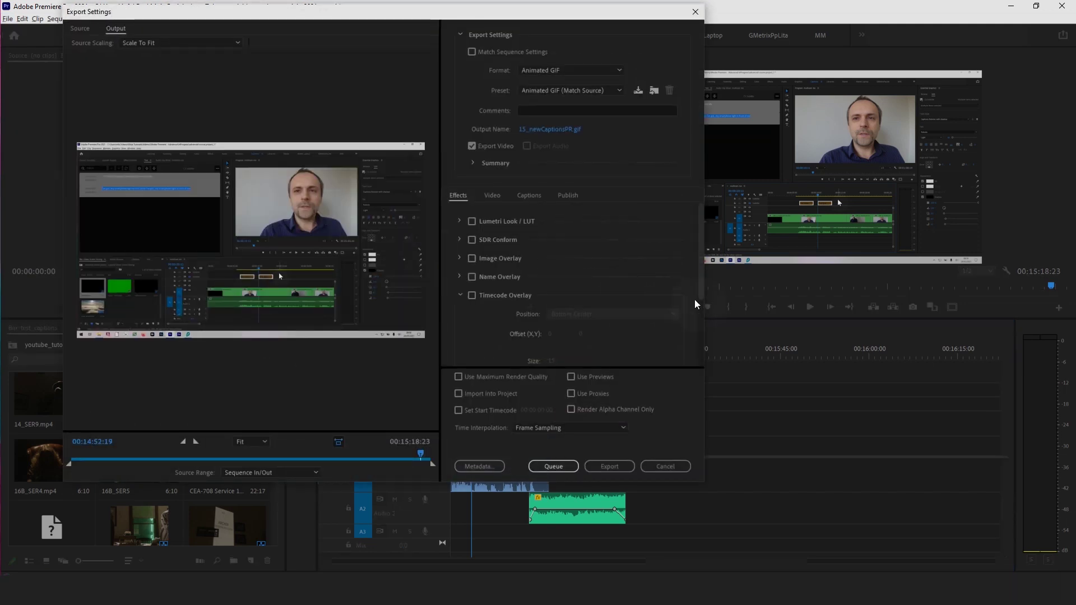
{"action": "left_click_drag", "start_coordinate": [706, 306], "coordinate": [777, 313]}
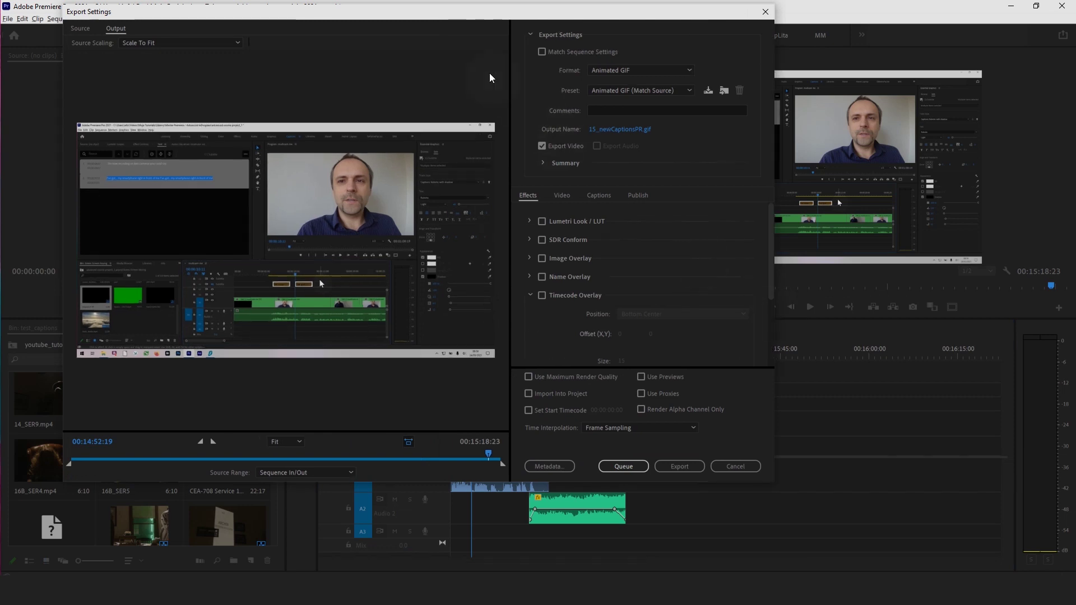
{"action": "left_click_drag", "start_coordinate": [450, 13], "coordinate": [515, 100]}
Review the Video and Captions export settings, then enable Timecode Overlay on the Effects tab.
{"action": "left_click", "coordinate": [628, 283]}
{"action": "left_click", "coordinate": [657, 284]}
{"action": "left_click", "coordinate": [628, 284]}
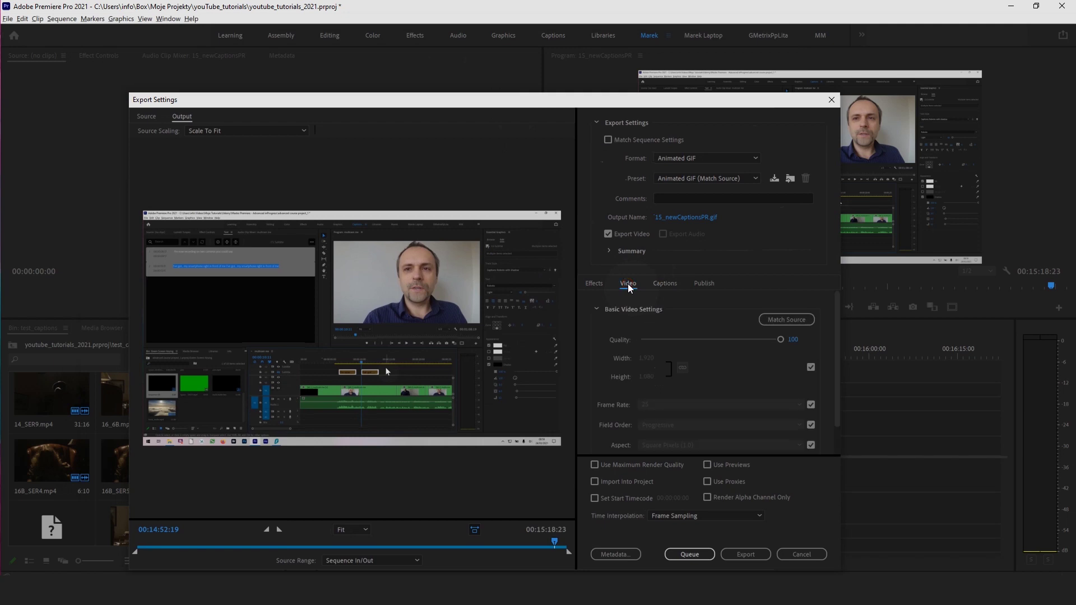
{"action": "left_click", "coordinate": [595, 284]}
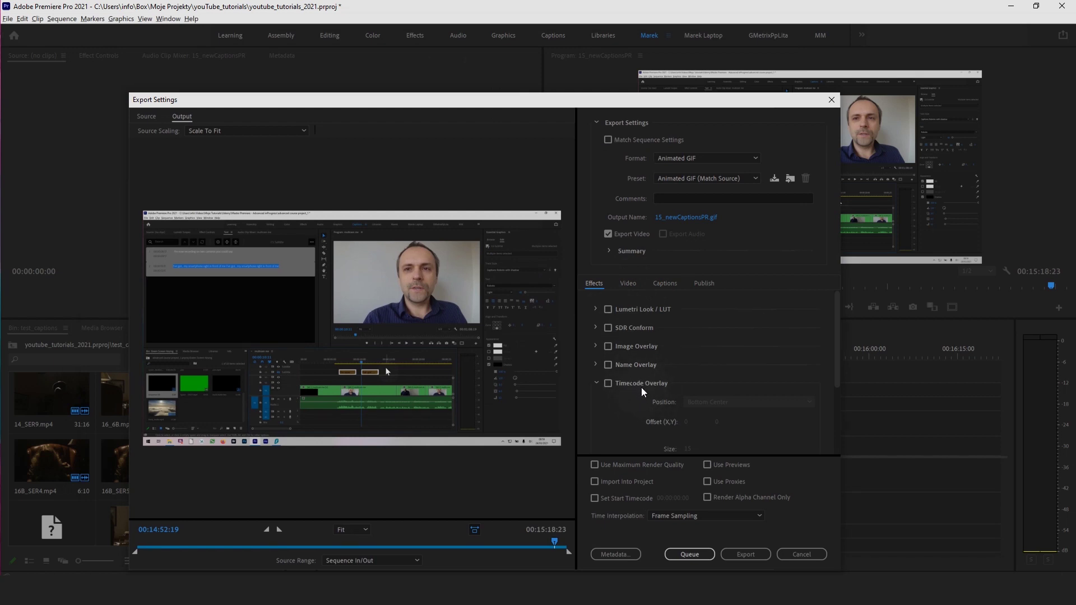
{"action": "left_click", "coordinate": [608, 383]}
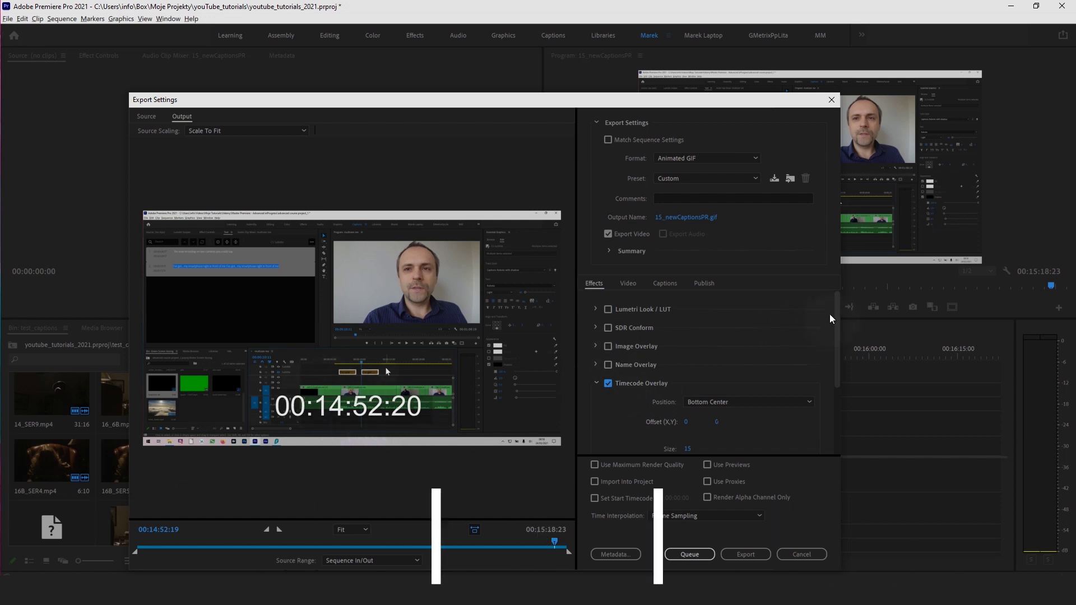
{"action": "left_click_drag", "start_coordinate": [838, 313], "coordinate": [837, 365]}
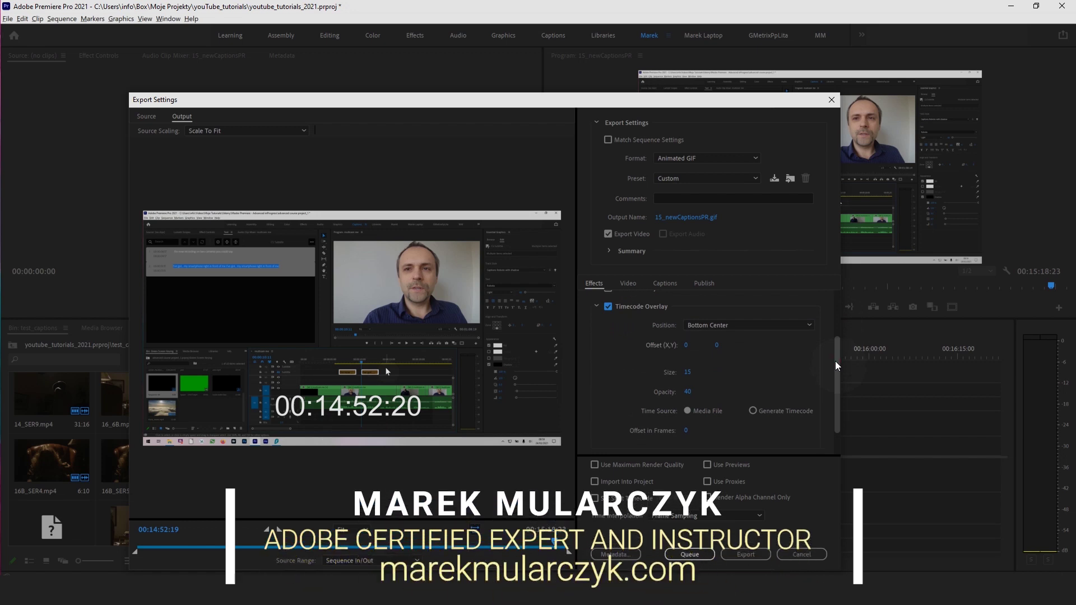
{"action": "left_click", "coordinate": [789, 326]}
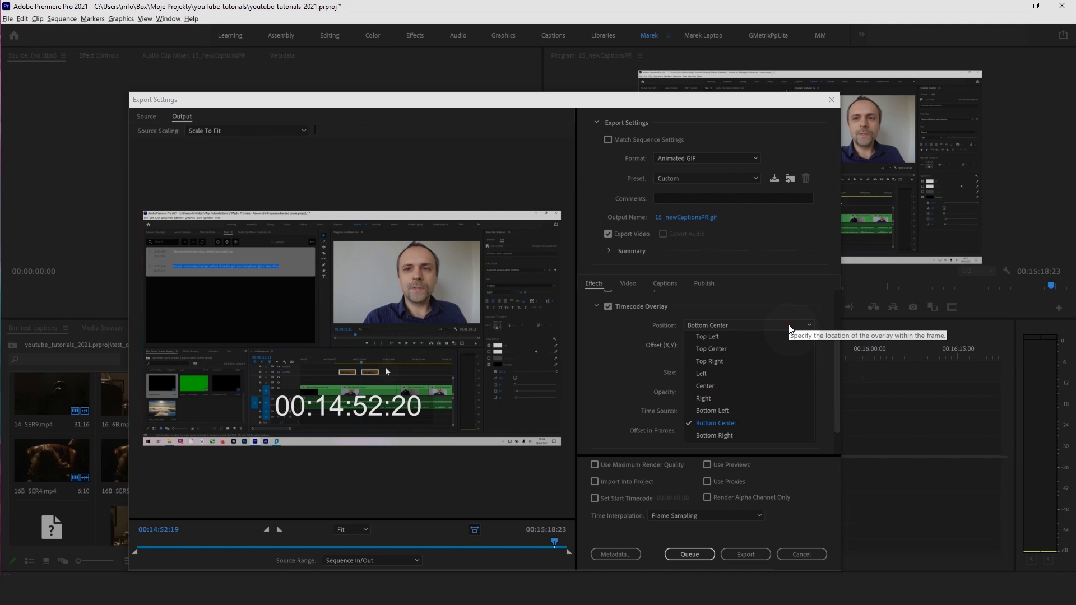
{"action": "left_click", "coordinate": [724, 411]}
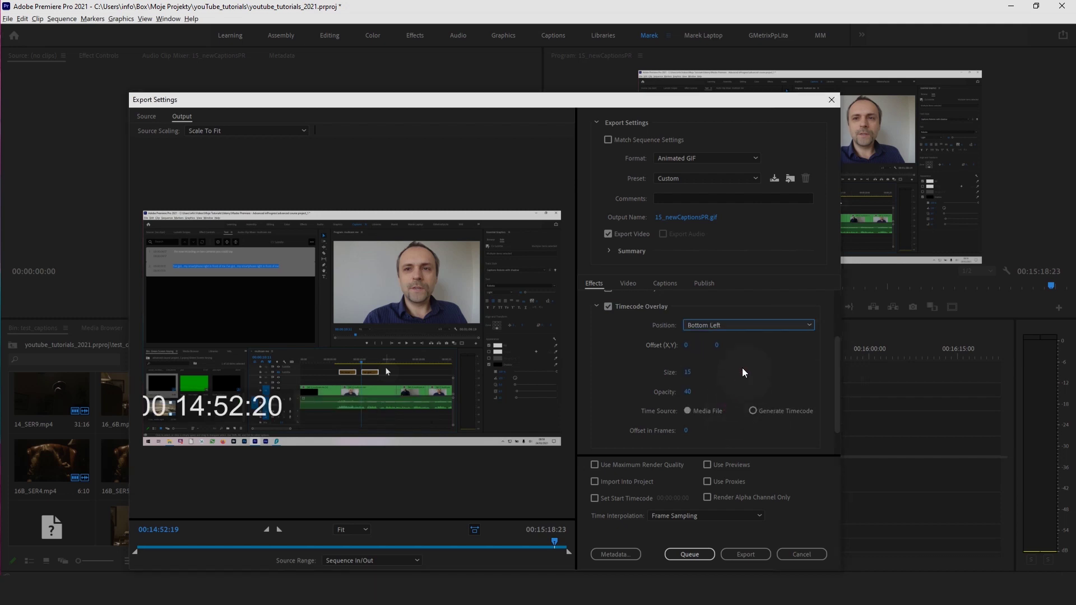
{"action": "left_click", "coordinate": [743, 327]}
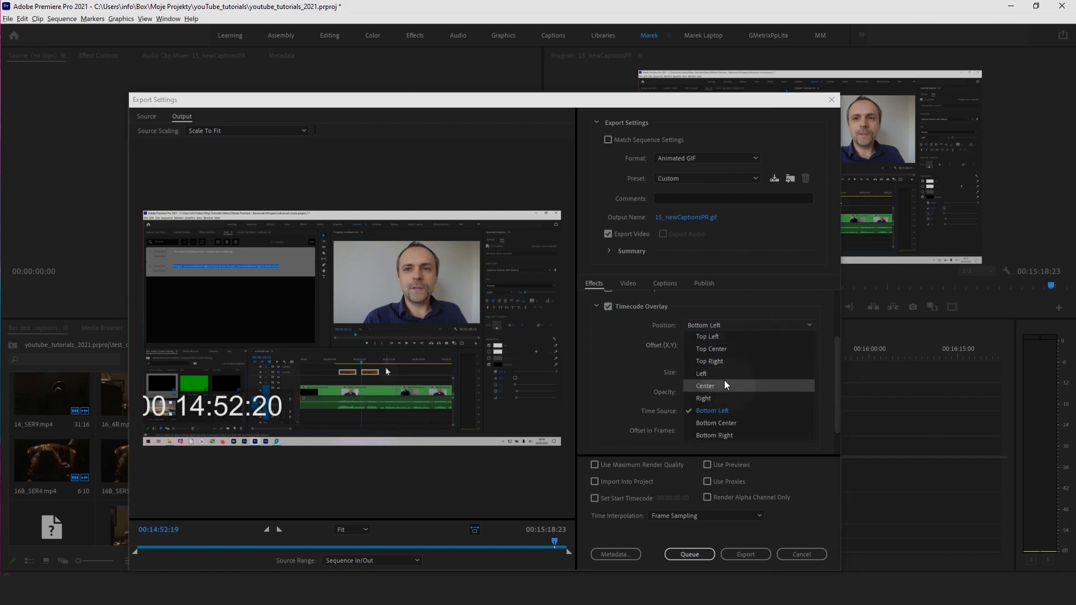
{"action": "left_click", "coordinate": [726, 423]}
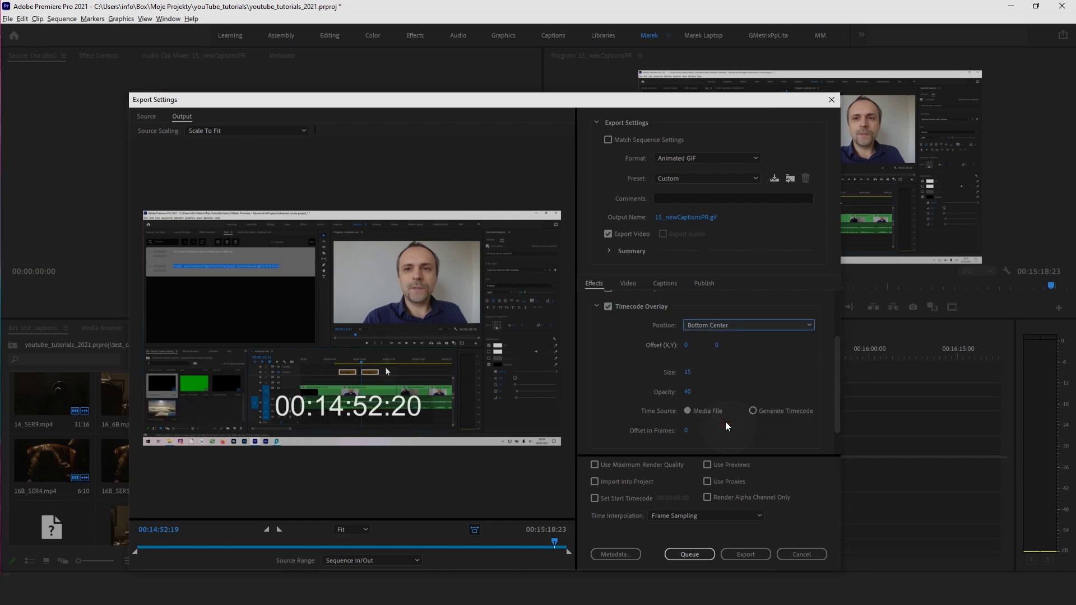
{"action": "left_click", "coordinate": [732, 325]}
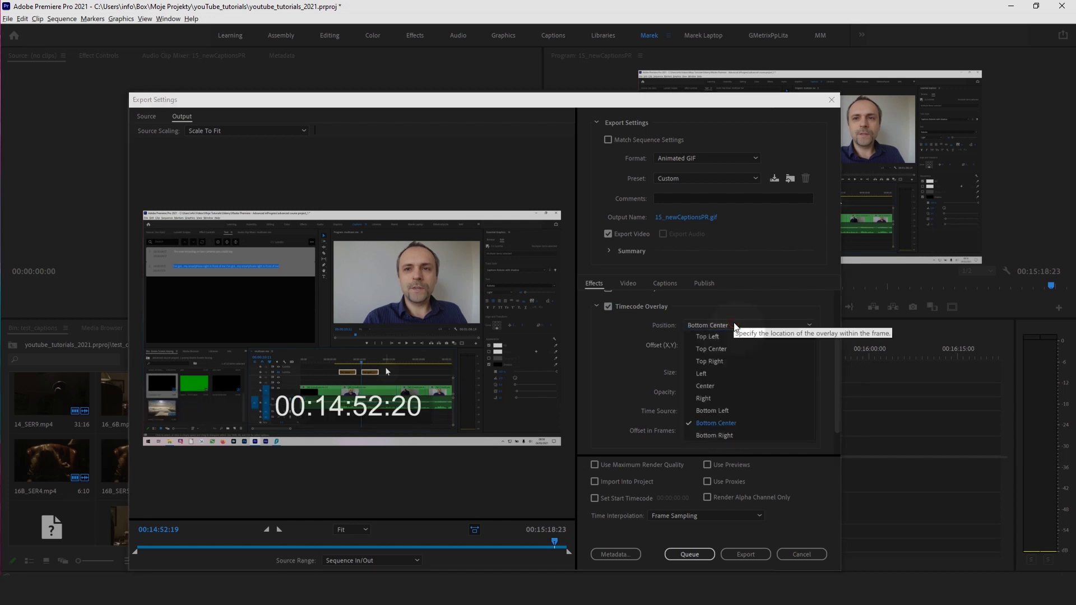
{"action": "left_click", "coordinate": [712, 384]}
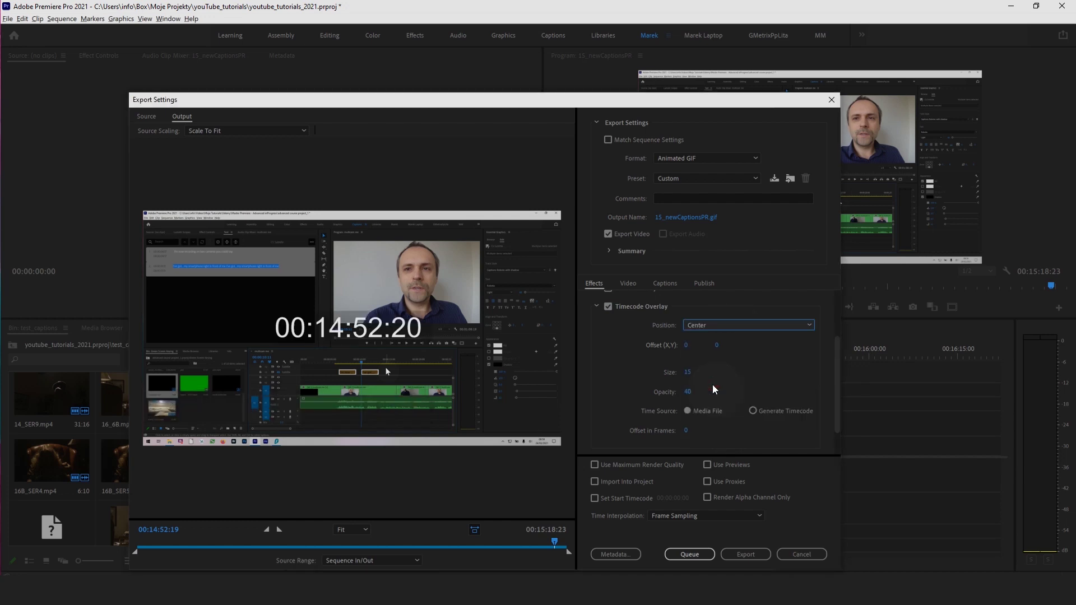
{"action": "left_click", "coordinate": [732, 326]}
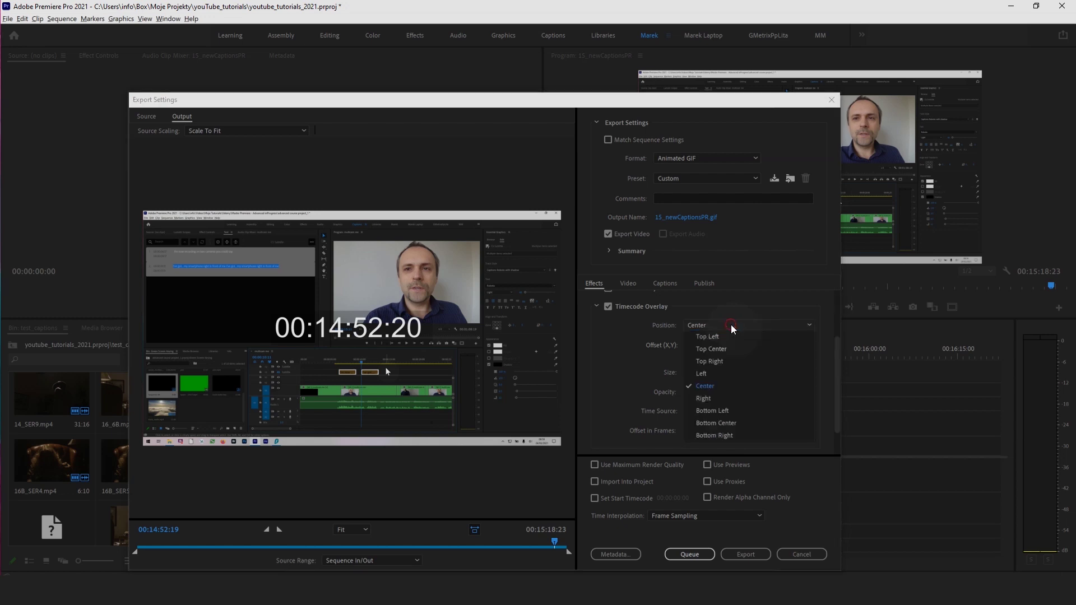
{"action": "left_click", "coordinate": [723, 425]}
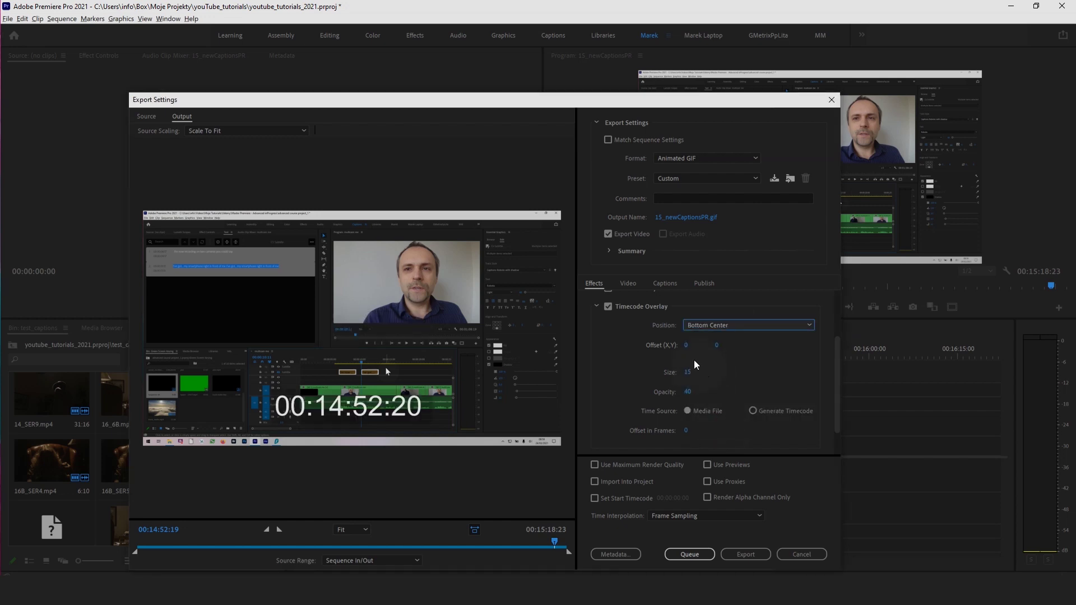
{"action": "left_click_drag", "start_coordinate": [687, 346], "coordinate": [787, 344]}
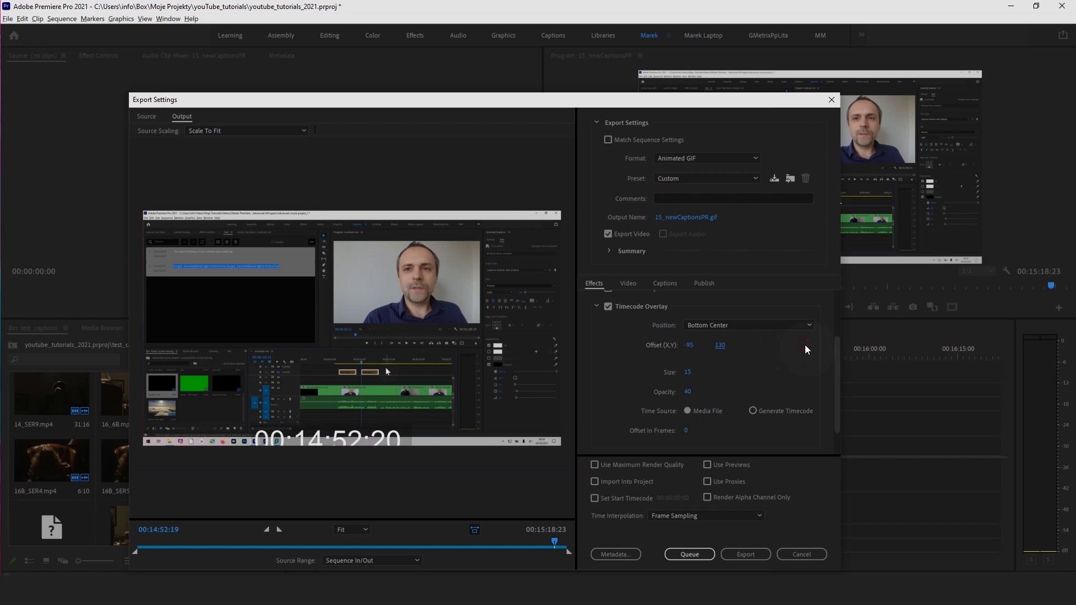
Enter 0 for the overlay's X and Y offset and keep its size at 15.
{"action": "left_click", "coordinate": [690, 345]}
{"action": "type", "text": "0"}
{"action": "key", "text": "Tab"}
{"action": "type", "text": "0"}
{"action": "key", "text": "Tab"}
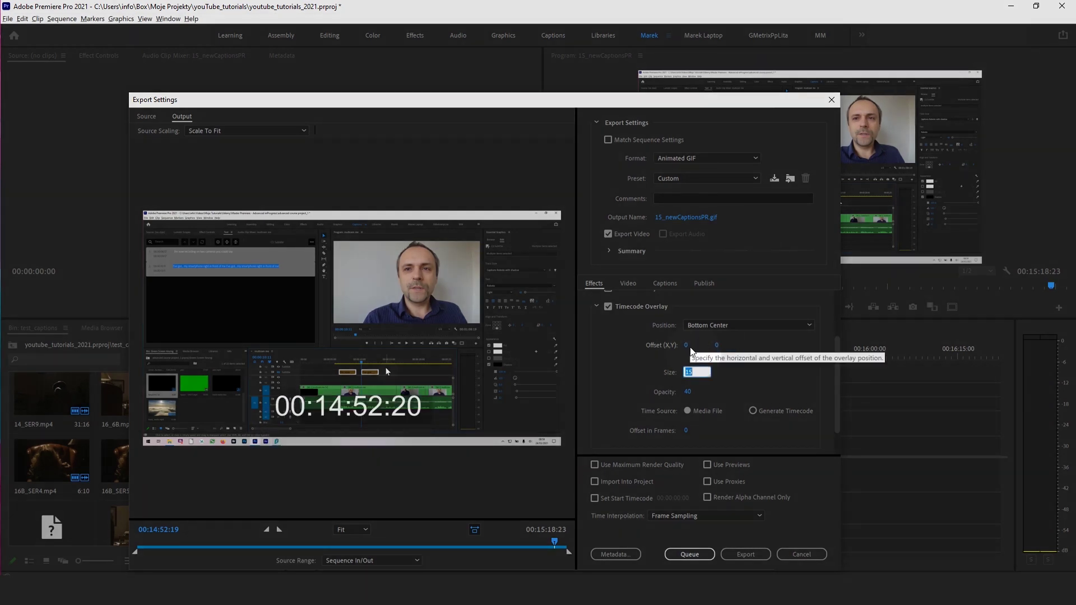
{"action": "left_click", "coordinate": [713, 372]}
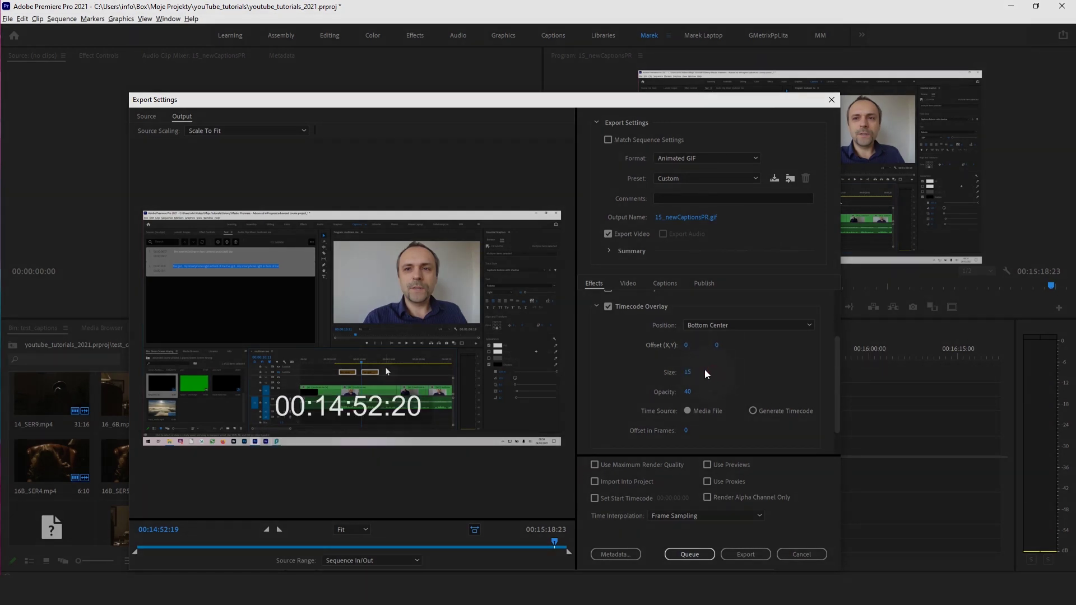
{"action": "mouse_move", "coordinate": [691, 377]}
{"action": "left_mouse_down"}
{"action": "mouse_move", "coordinate": [714, 375]}
{"action": "mouse_move", "coordinate": [690, 376]}
{"action": "left_mouse_up"}
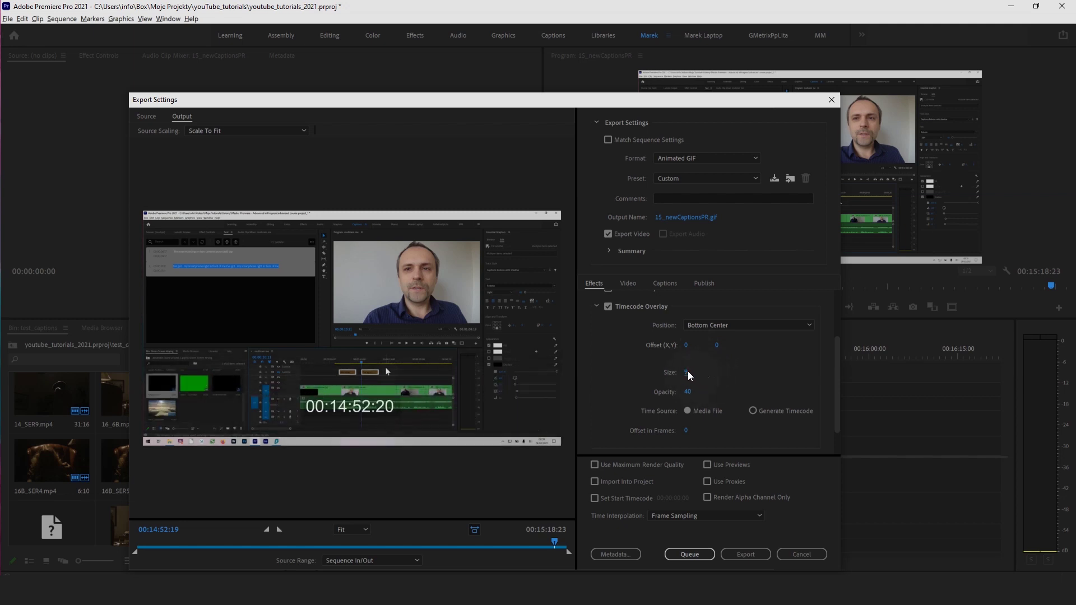
{"action": "left_click", "coordinate": [687, 374]}
Keep the overlay at size 15, lower its opacity to 21, and scrub the export preview.
{"action": "type", "text": "1"}
{"action": "left_click", "coordinate": [757, 376]}
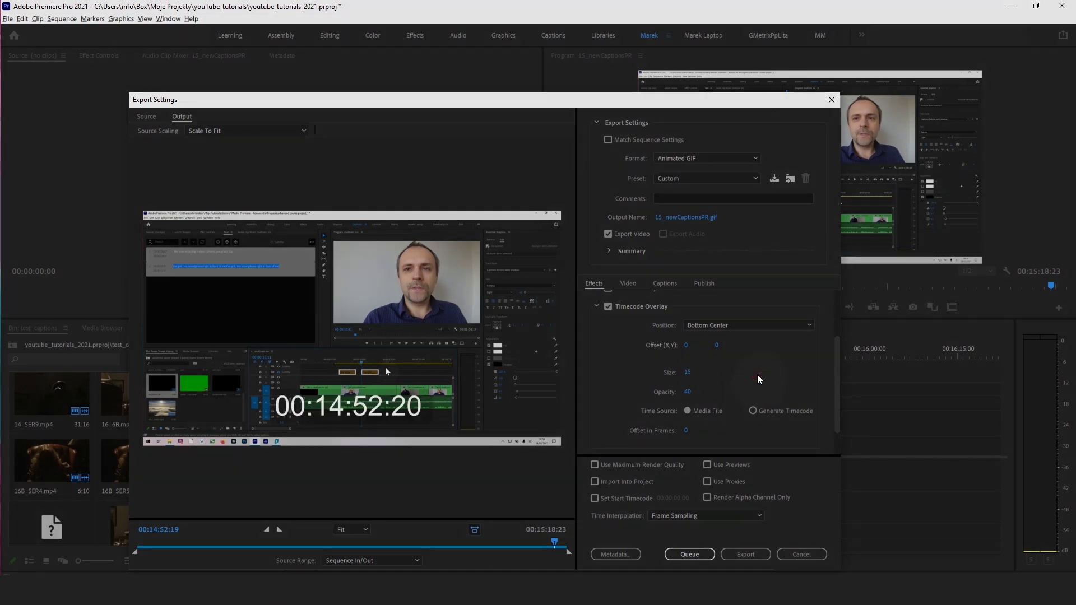
{"action": "left_click_drag", "start_coordinate": [687, 392], "coordinate": [726, 395]}
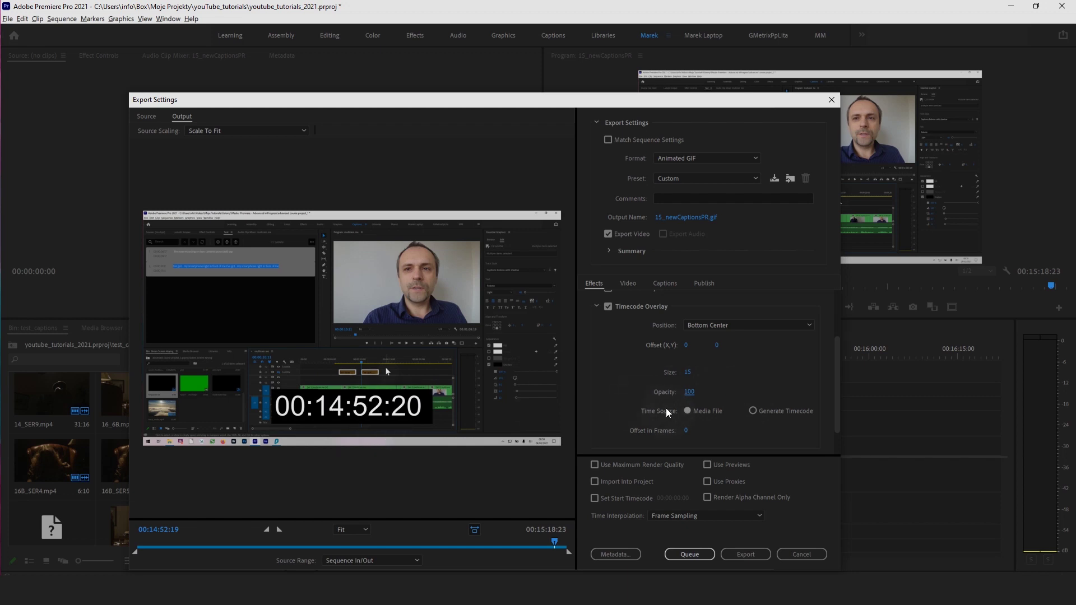
{"action": "left_click_drag", "start_coordinate": [689, 392], "coordinate": [648, 398]}
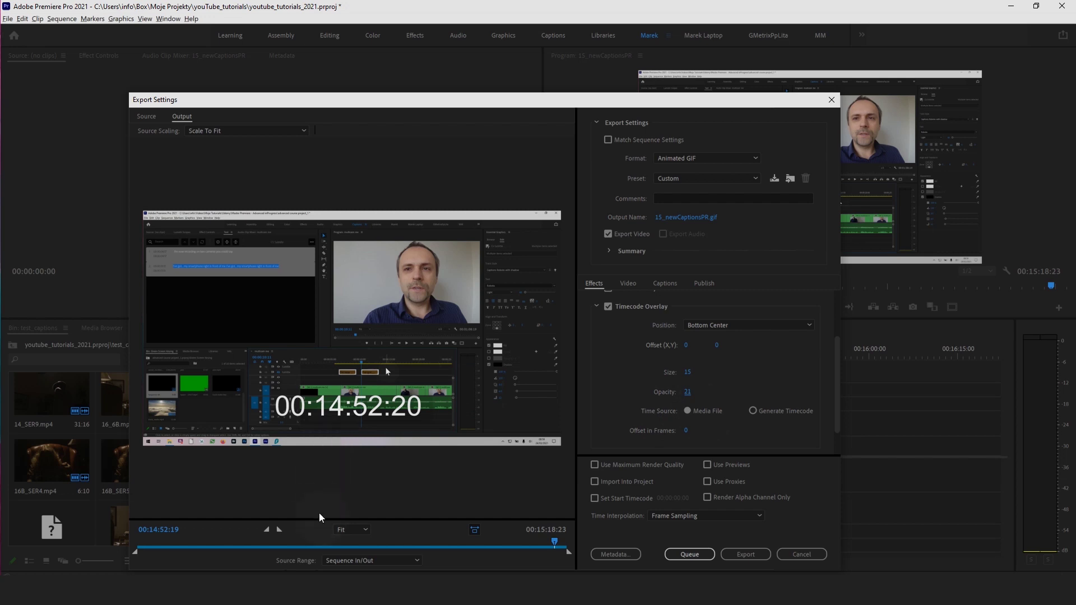
{"action": "left_click_drag", "start_coordinate": [543, 546], "coordinate": [256, 547]}
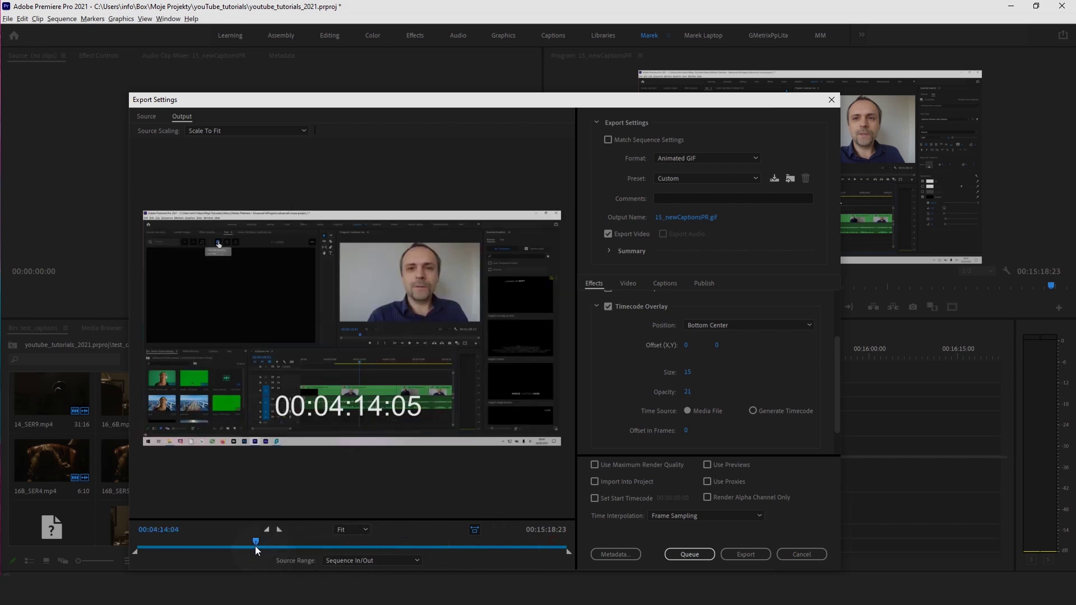
{"action": "left_click", "coordinate": [154, 532]}
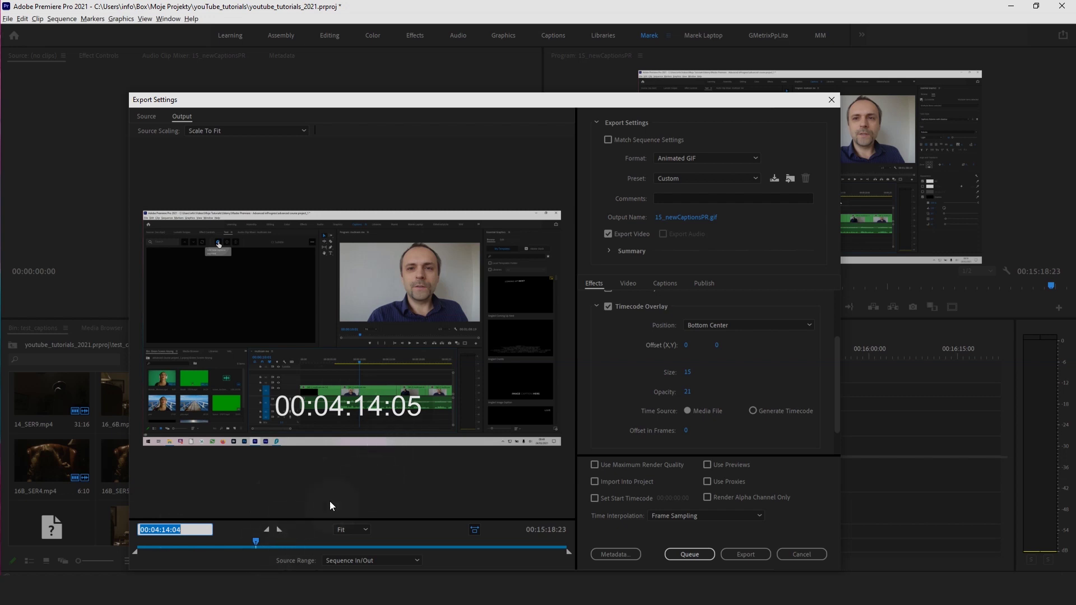
Set the preview to 00:04:14:04, switch to Generate Timecode, and try 24 fps, 30 fps DF and NDF formats.
{"action": "left_click", "coordinate": [394, 492]}
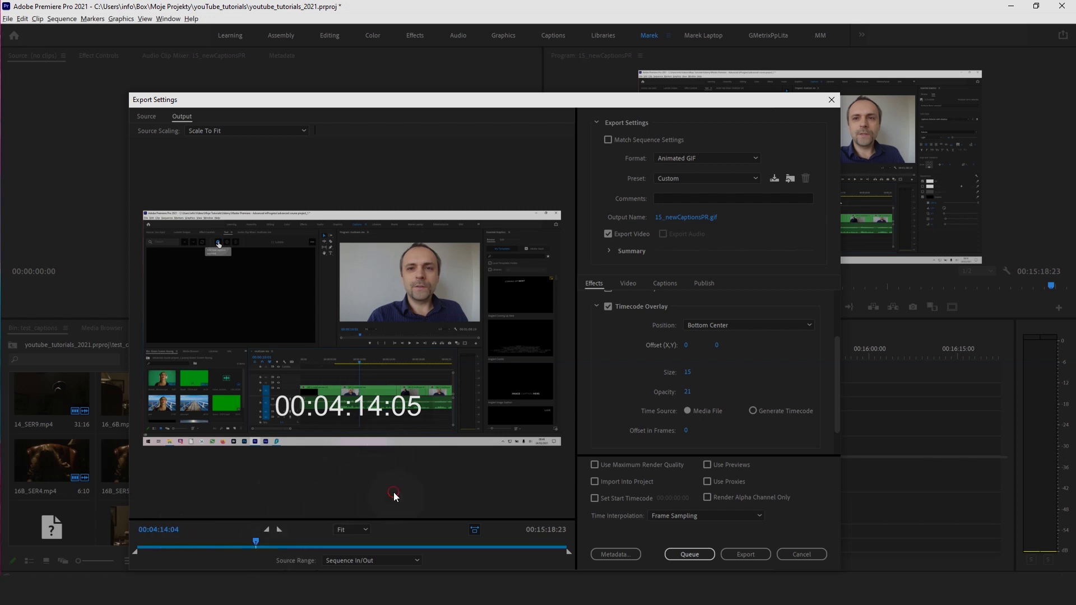
{"action": "left_click", "coordinate": [754, 412]}
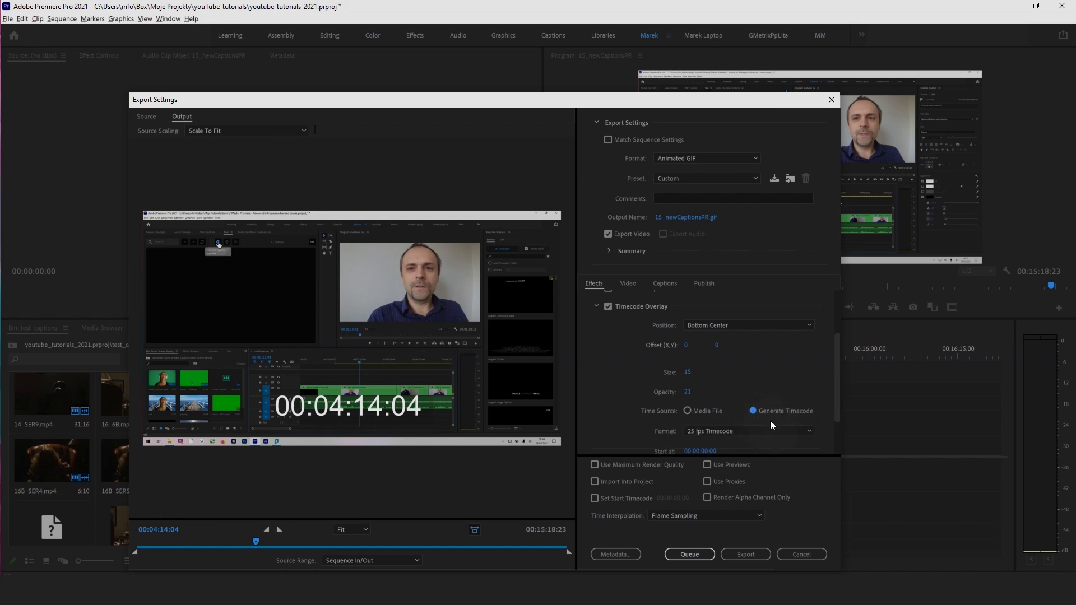
{"action": "left_click", "coordinate": [711, 430]}
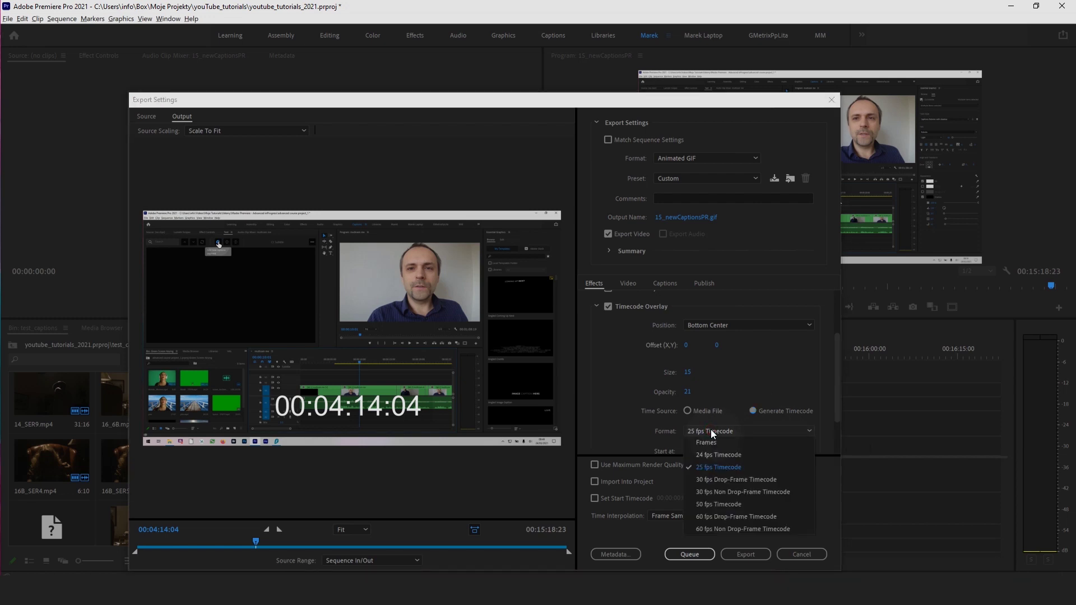
{"action": "left_click", "coordinate": [711, 454]}
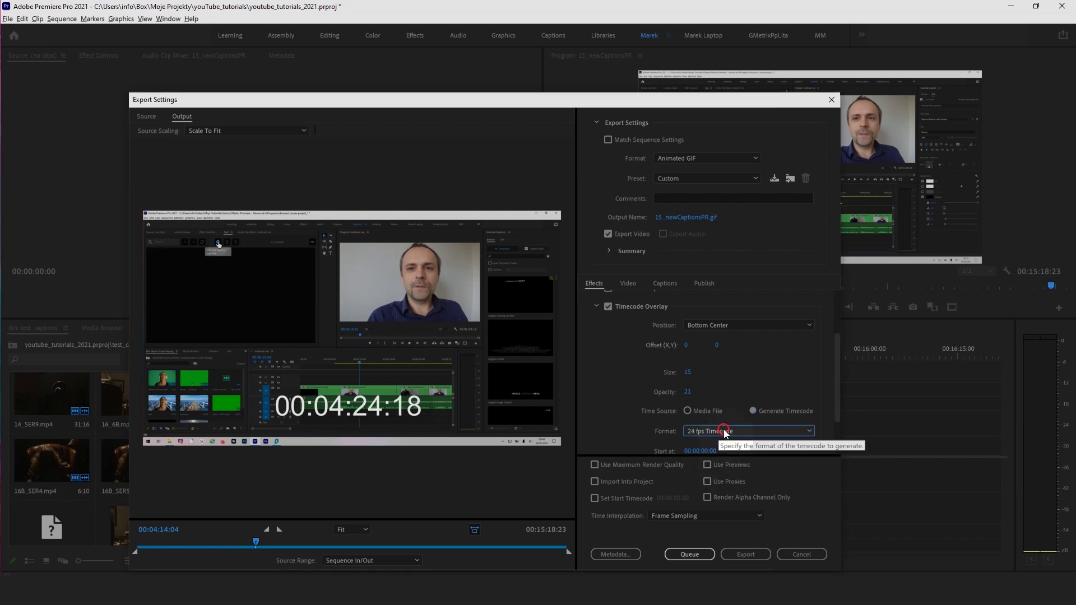
{"action": "left_click", "coordinate": [725, 429]}
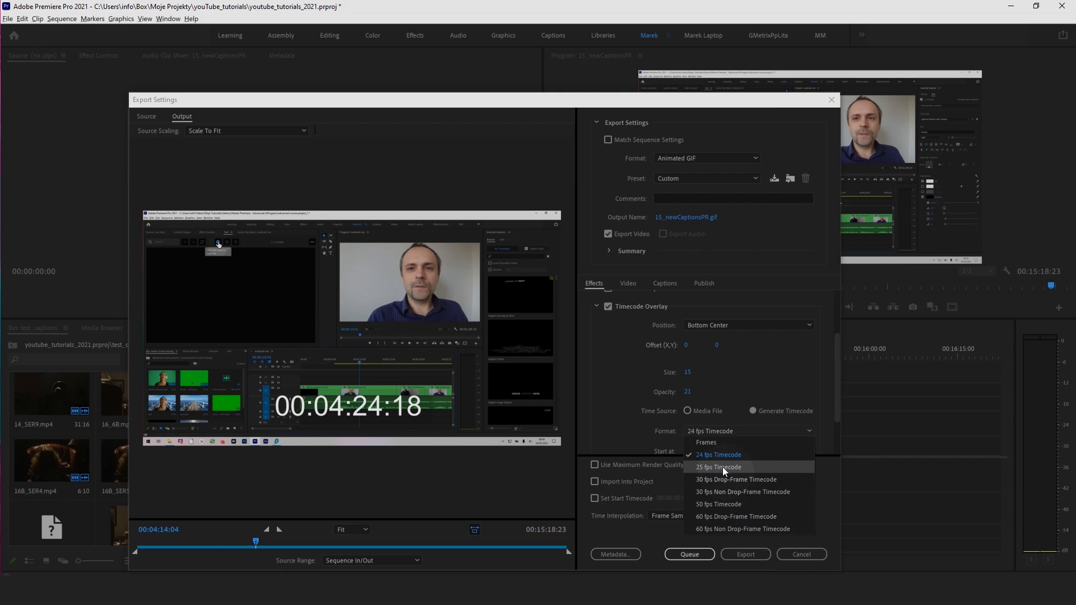
{"action": "left_click", "coordinate": [736, 480]}
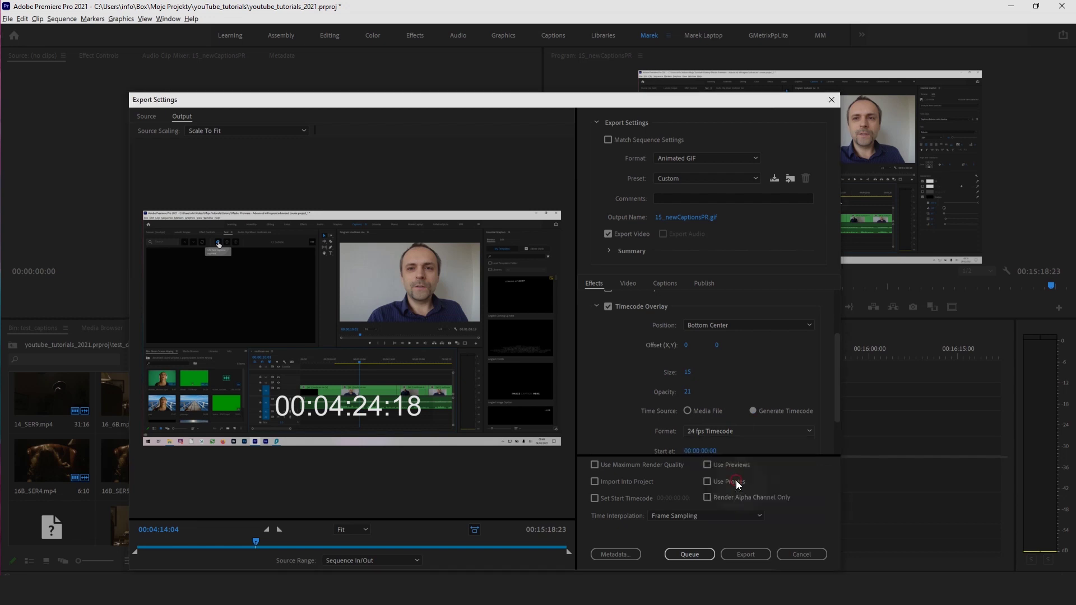
{"action": "left_click", "coordinate": [728, 431]}
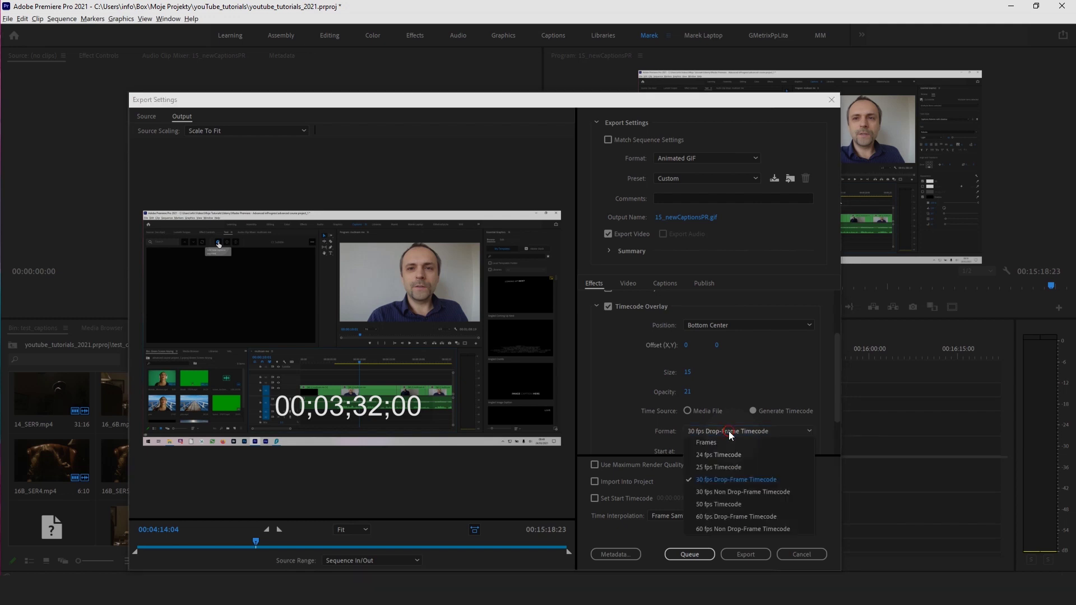
{"action": "left_click", "coordinate": [720, 491]}
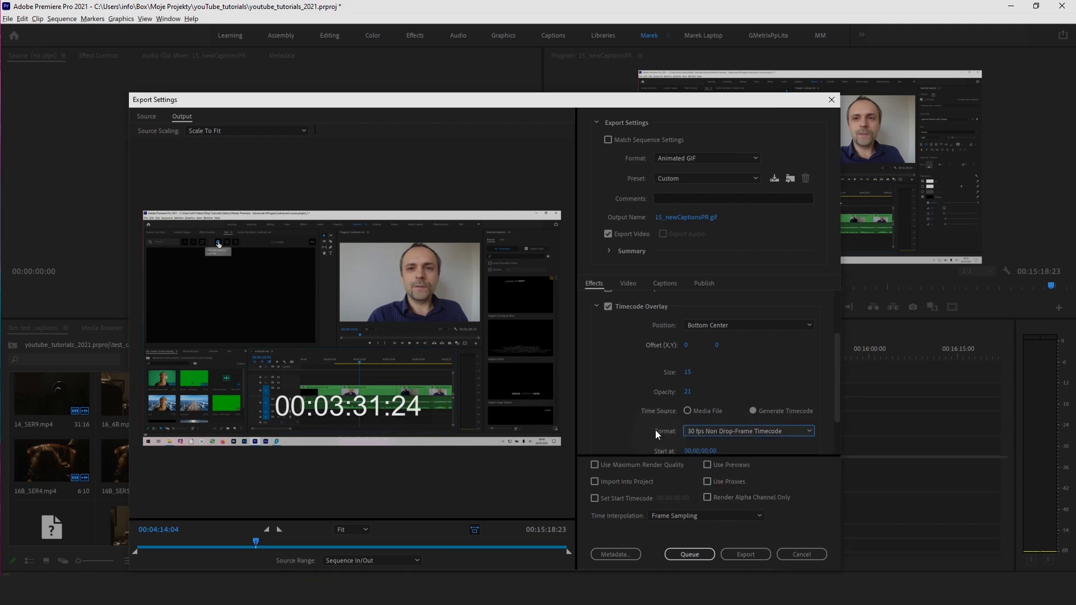
{"action": "left_click", "coordinate": [757, 432]}
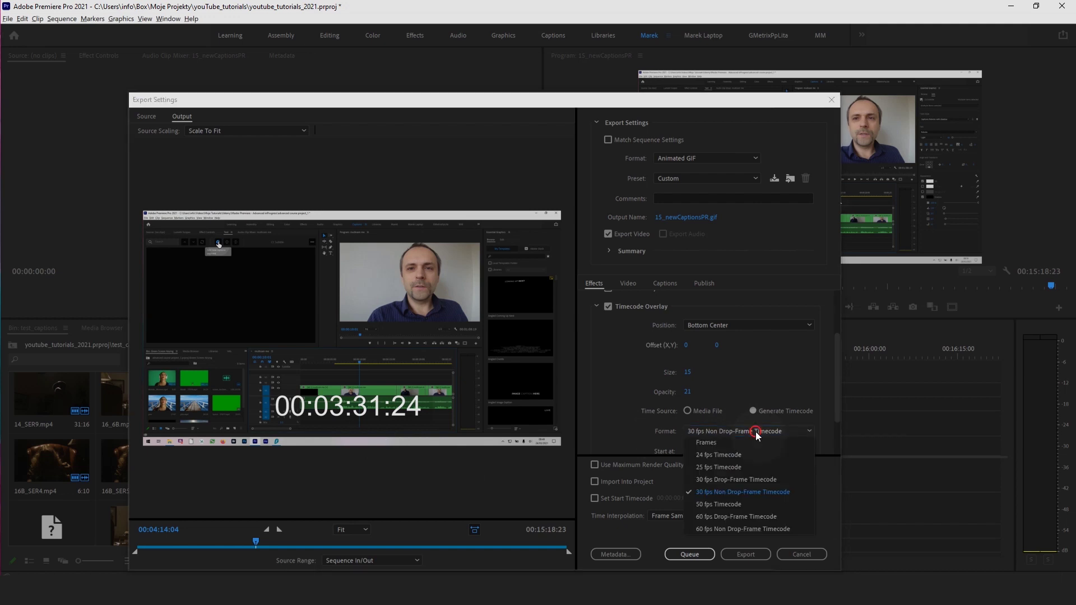
Pick the Frames format and scrub the preview to check counts, ending at frame 1766.
{"action": "left_click", "coordinate": [717, 440]}
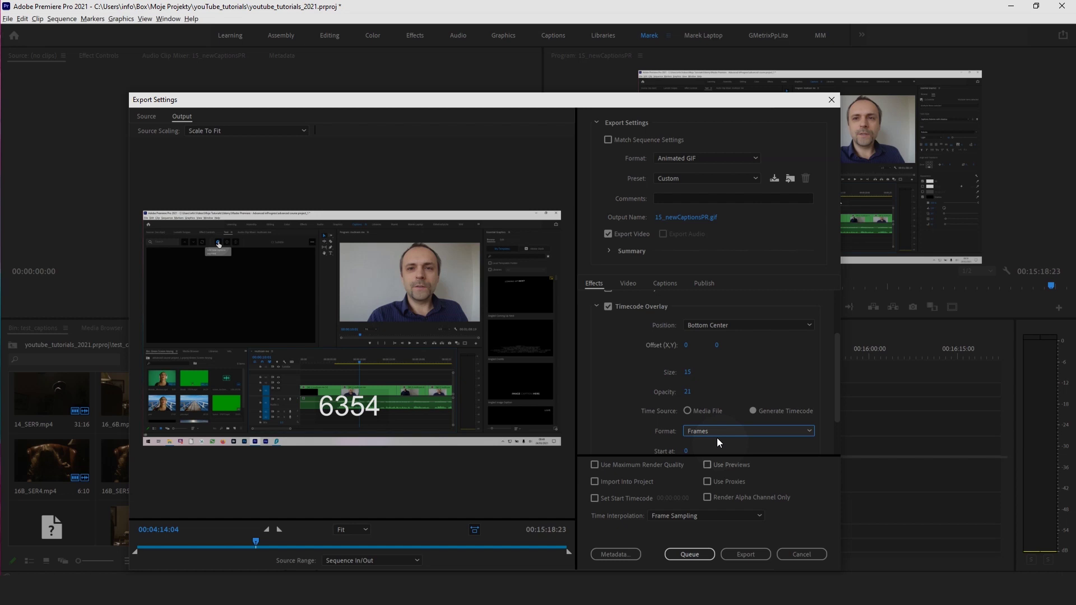
{"action": "left_click", "coordinate": [256, 543]}
{"action": "left_click_drag", "start_coordinate": [255, 542], "coordinate": [365, 545]}
{"action": "left_click", "coordinate": [184, 543]}
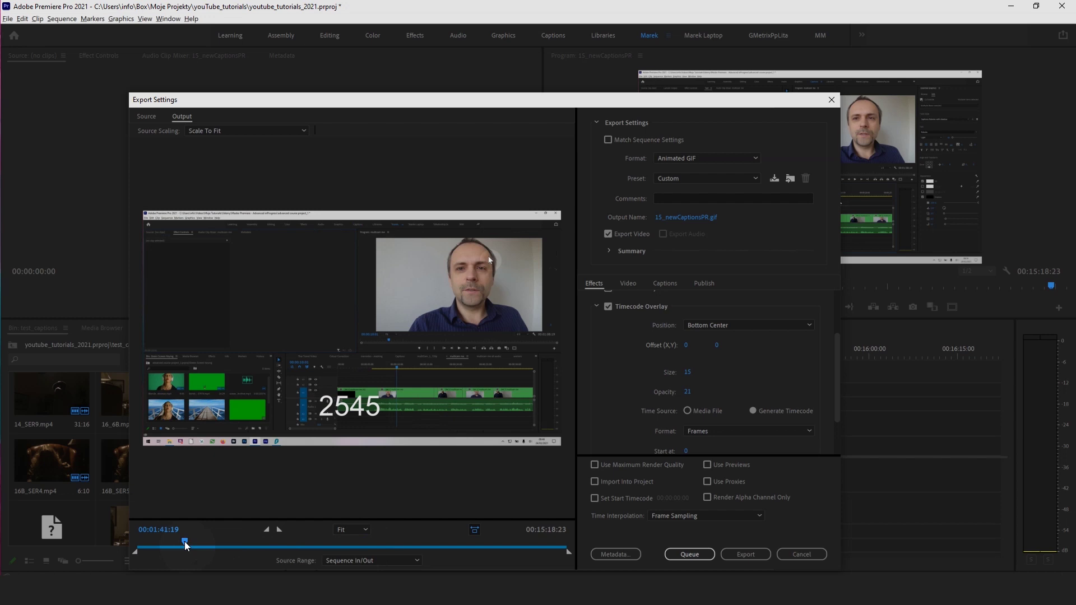
{"action": "left_click_drag", "start_coordinate": [184, 542], "coordinate": [169, 541]}
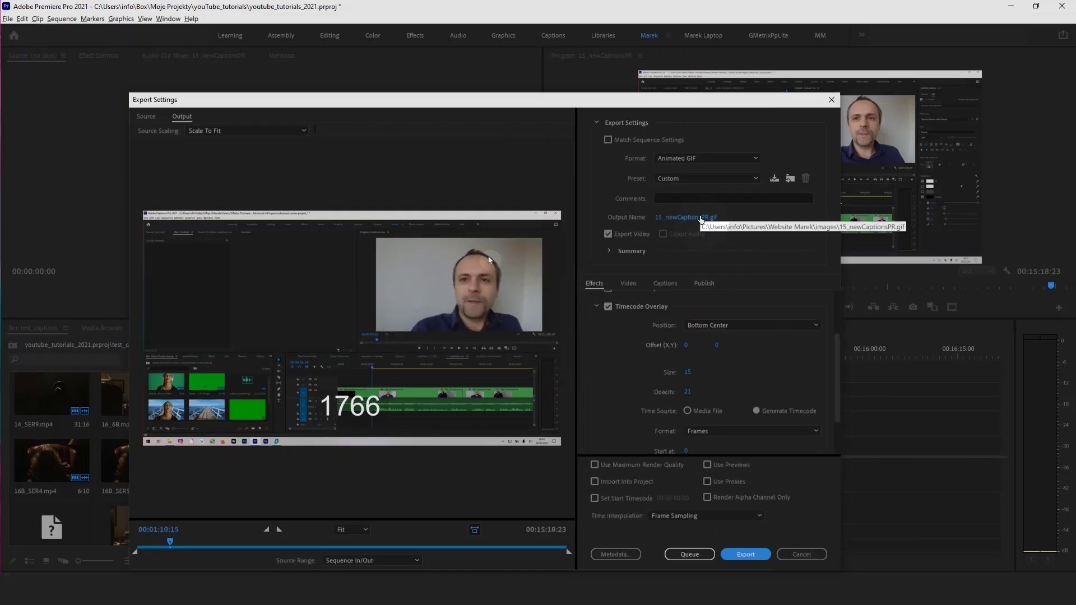
Save the export as timecode.mp4 on the Desktop and start encoding.
{"action": "left_click", "coordinate": [700, 217]}
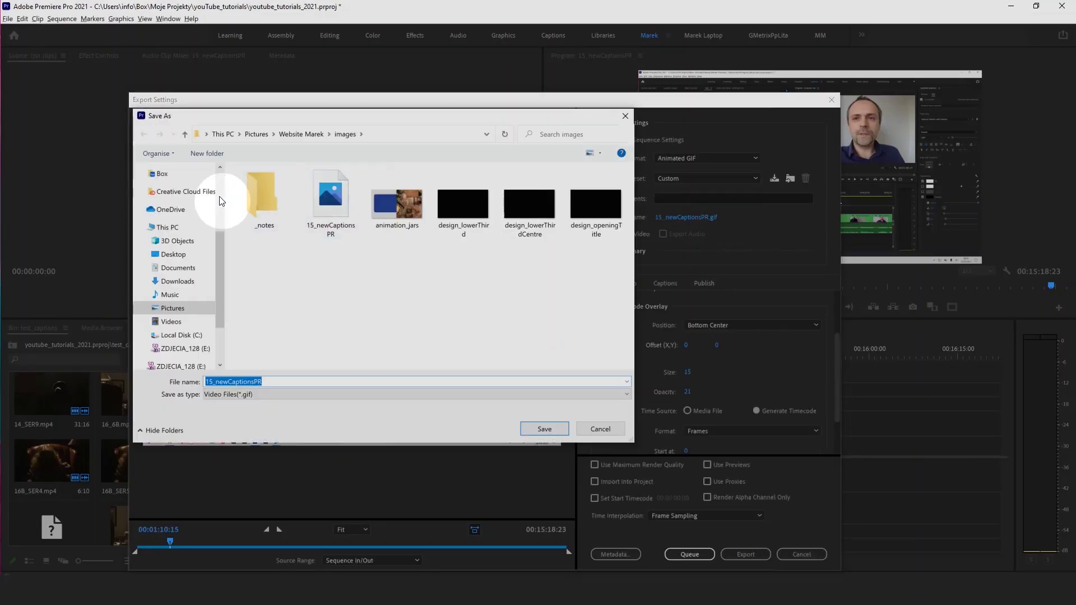
{"action": "scroll", "coordinate": [196, 191], "scroll_direction": "up", "scroll_amount": 4}
{"action": "left_click", "coordinate": [173, 191]}
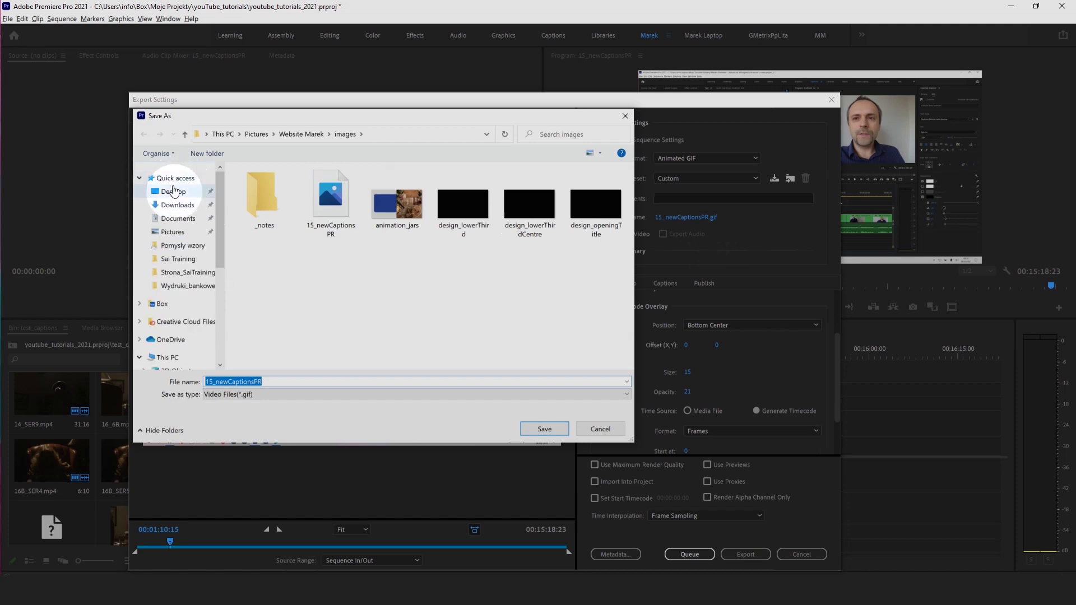
{"action": "left_click", "coordinate": [533, 426]}
{"action": "left_click", "coordinate": [741, 551]}
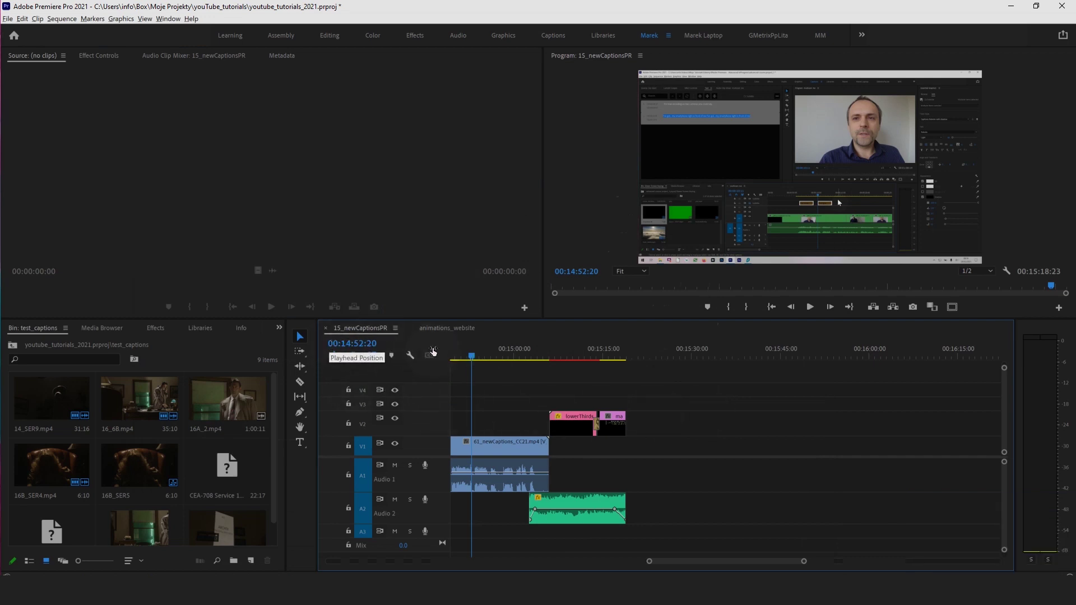
Switch the timeline's time display format to Frames.
{"action": "right_click", "coordinate": [353, 343]}
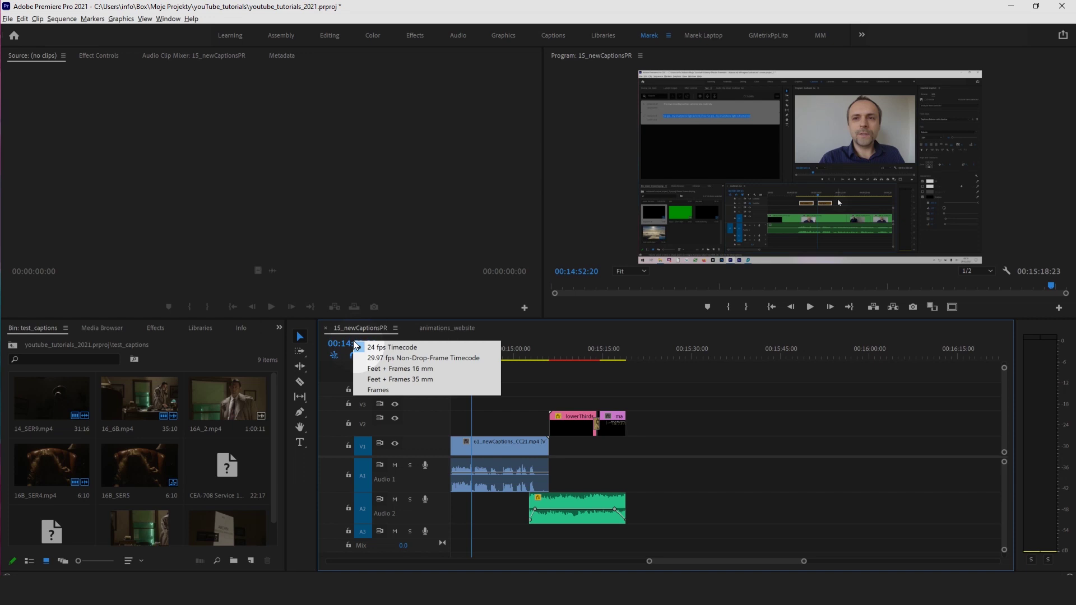
{"action": "left_click", "coordinate": [394, 388]}
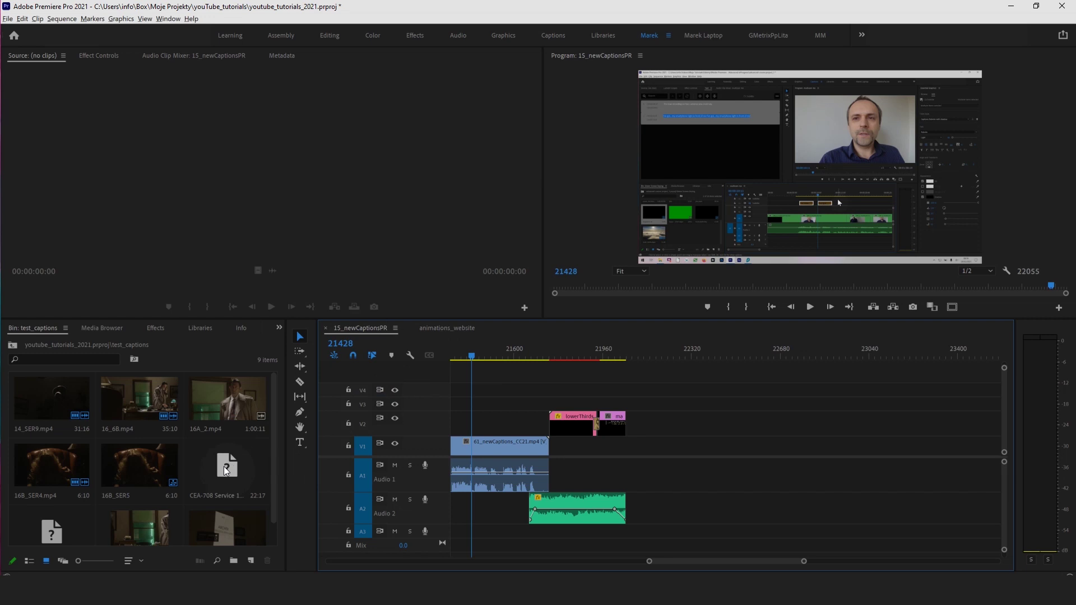
{"action": "key", "text": "super+e"}
Play timecode.mp4 from the Desktop in SMPlayer, skip ahead, and pause at frame 1760.
{"action": "left_click", "coordinate": [275, 197]}
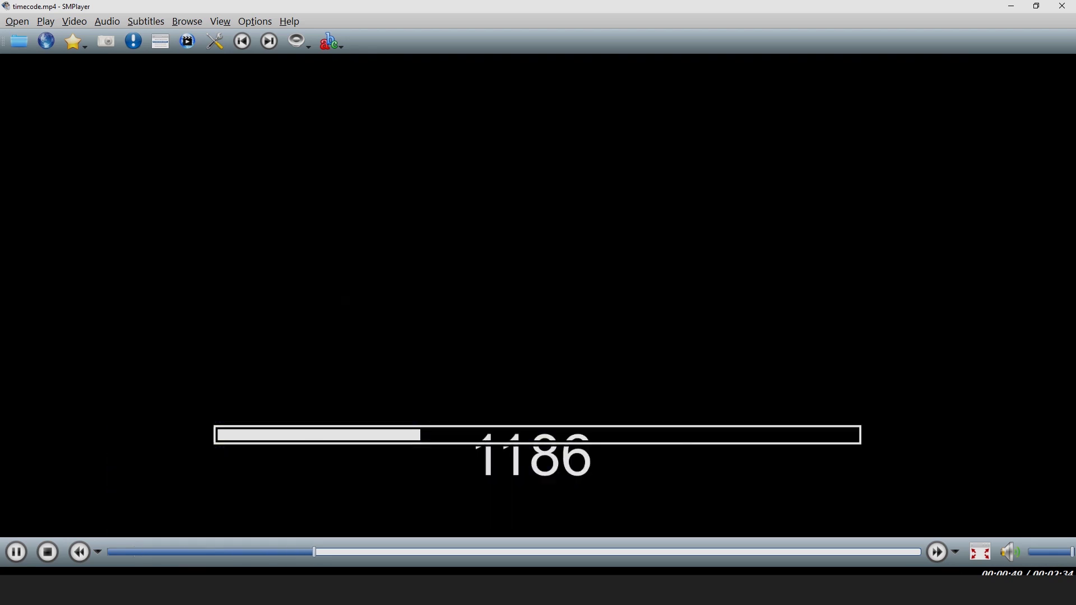
{"action": "key", "text": "Right"}
{"action": "key", "text": "Right"}
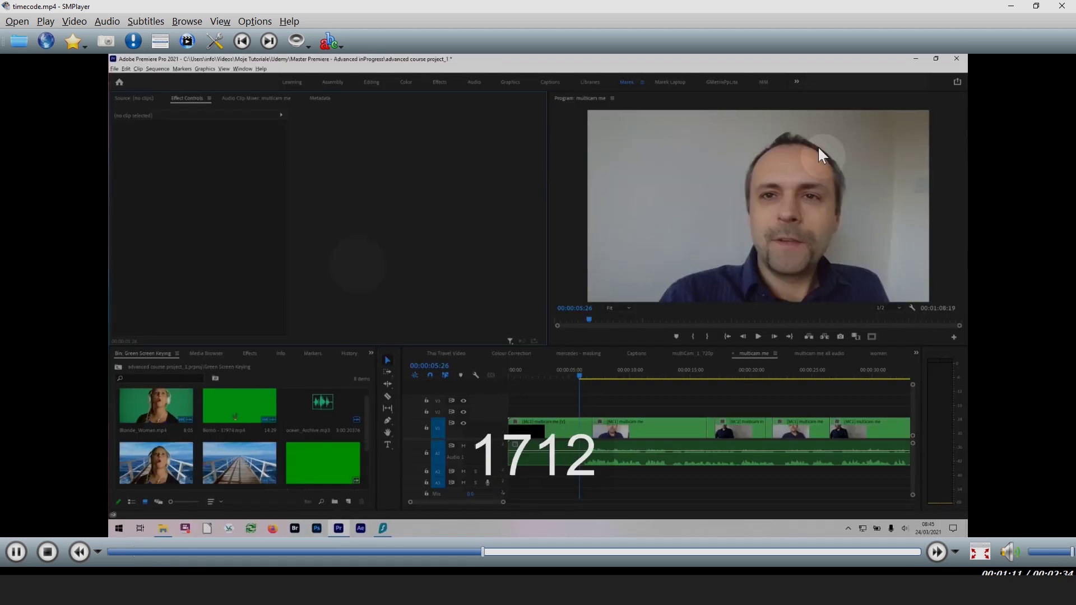
{"action": "key", "text": "space"}
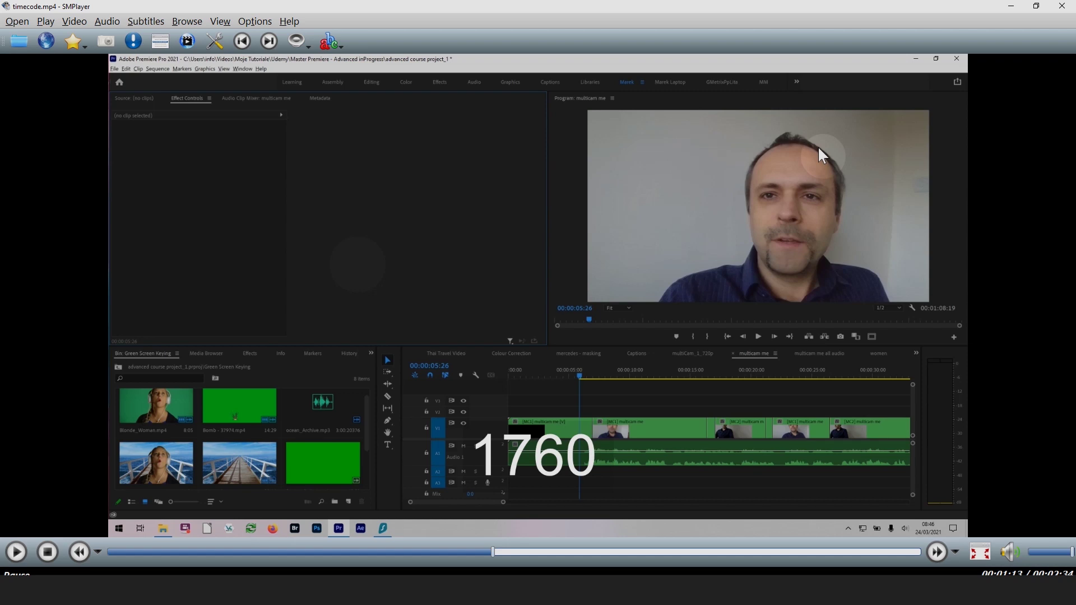
Back in Premiere Pro, jump the playhead to frame 1760.
{"action": "key", "text": "alt+Tab"}
{"action": "key", "text": "Tab"}
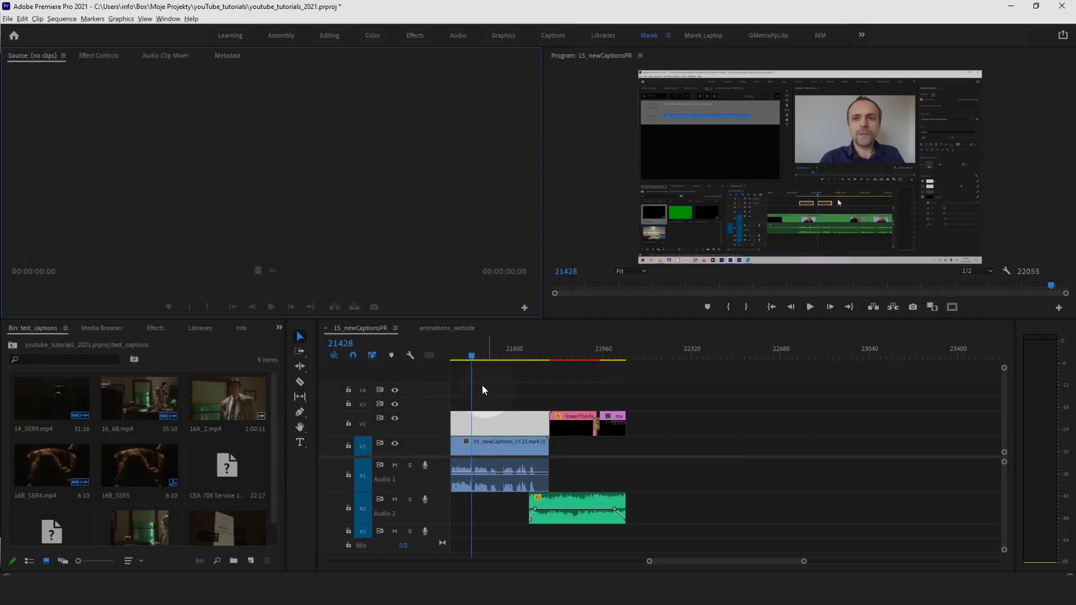
{"action": "left_click", "coordinate": [351, 349]}
{"action": "type", "text": "1"}
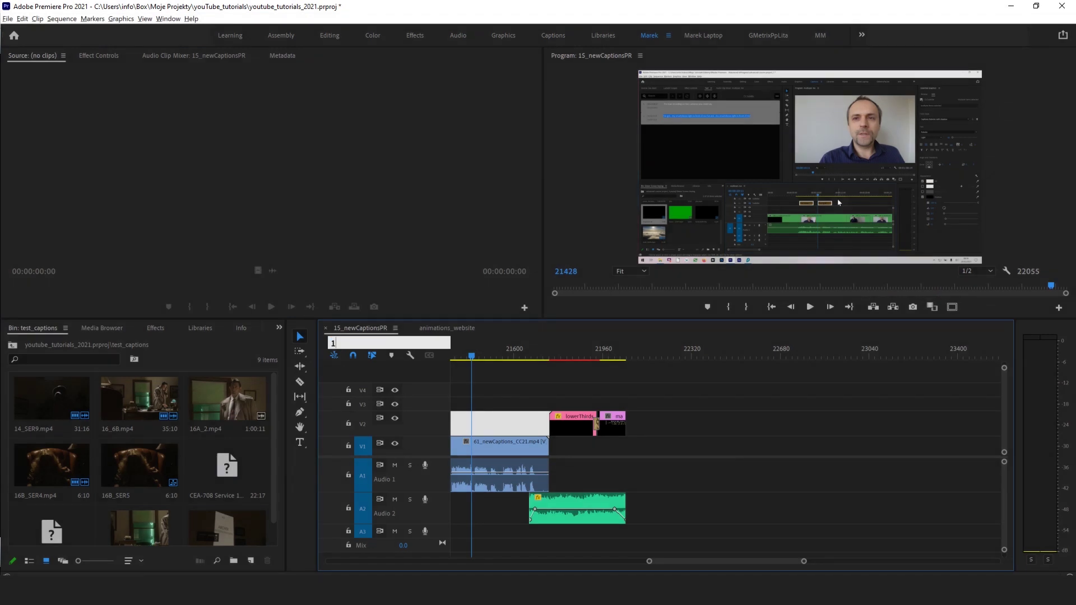
{"action": "type", "text": "760"}
{"action": "key", "text": "Return"}
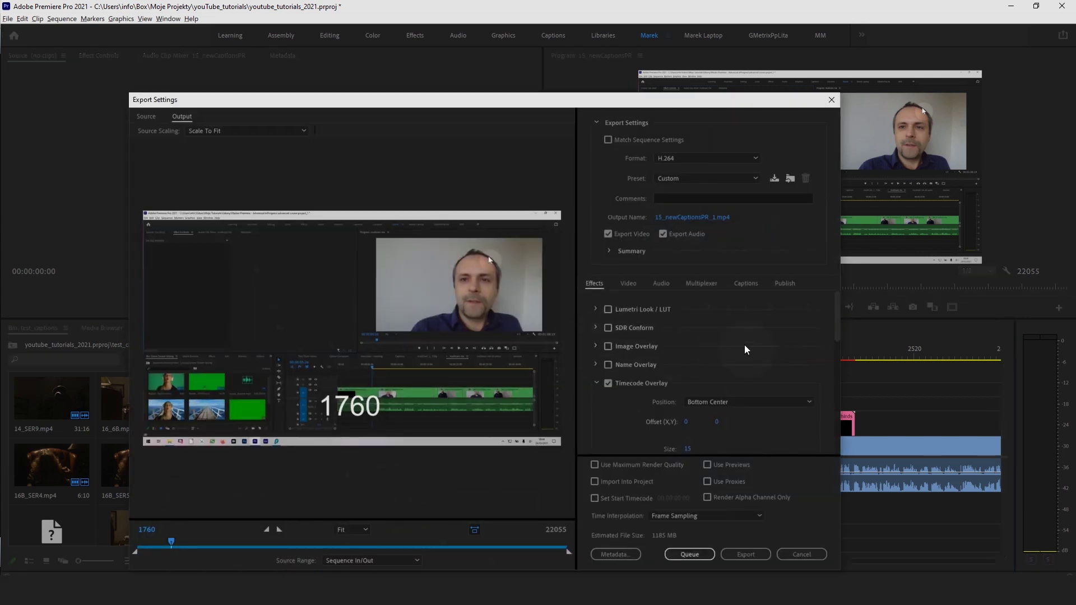
Set the Timecode Overlay time source to Media File so the preview burns in 00:01:13:08.
{"action": "left_click_drag", "start_coordinate": [837, 327], "coordinate": [840, 346]}
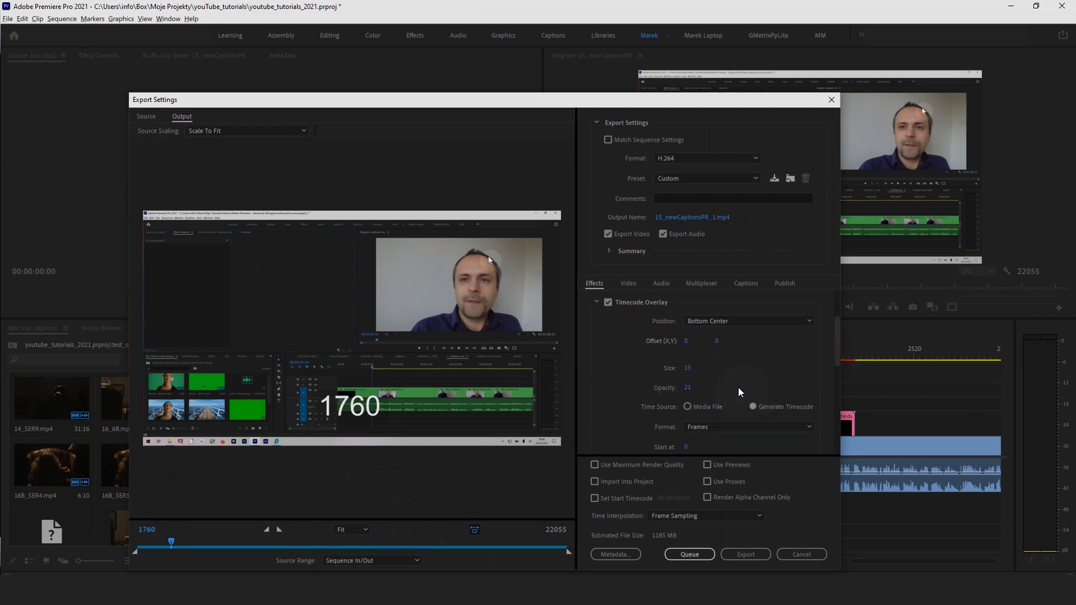
{"action": "left_click", "coordinate": [756, 430]}
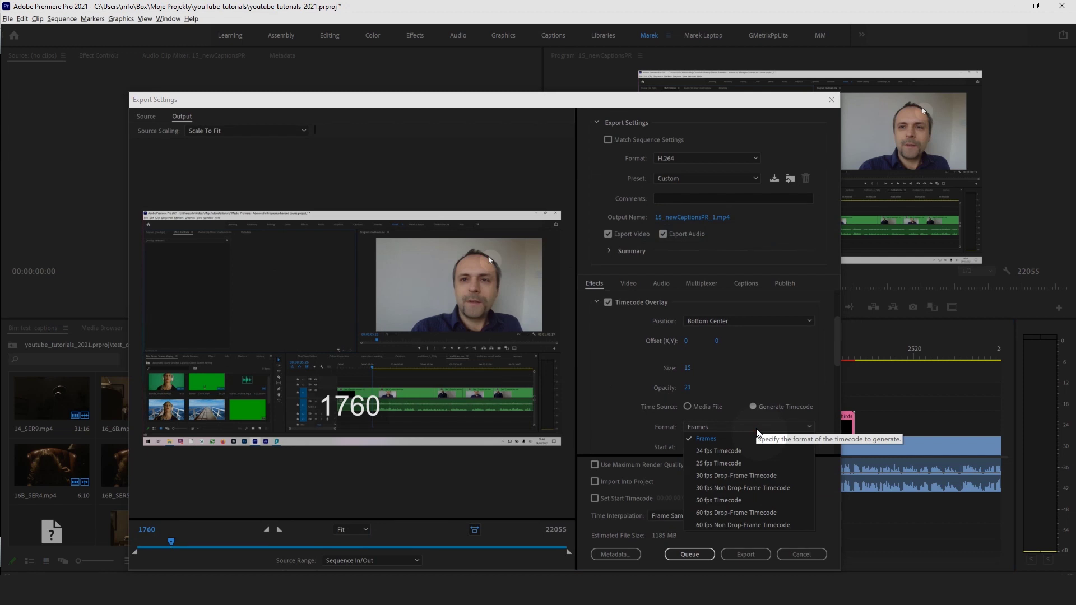
{"action": "left_click", "coordinate": [688, 408]}
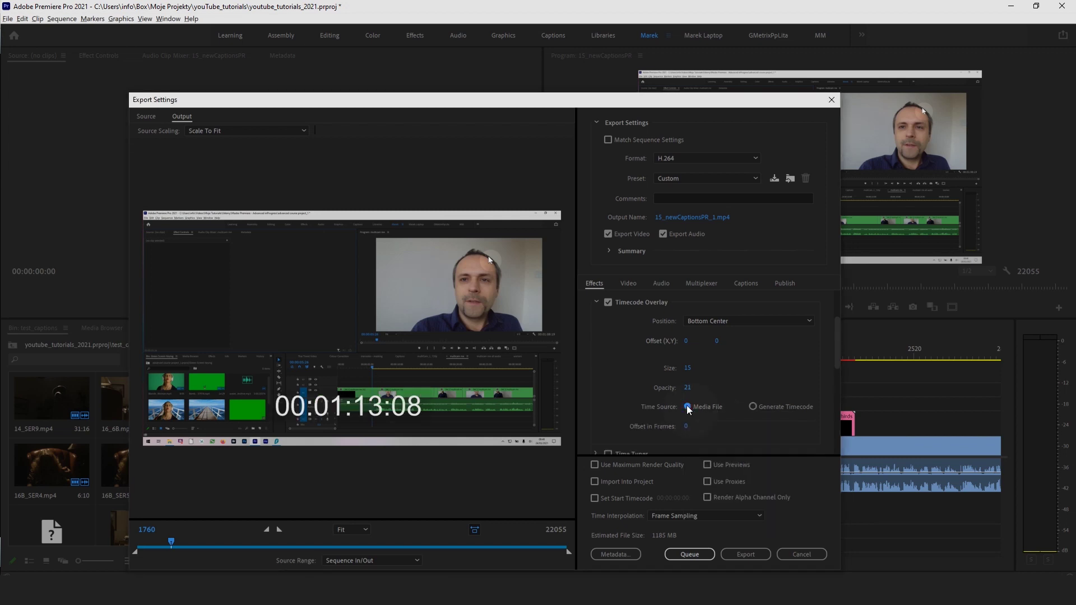